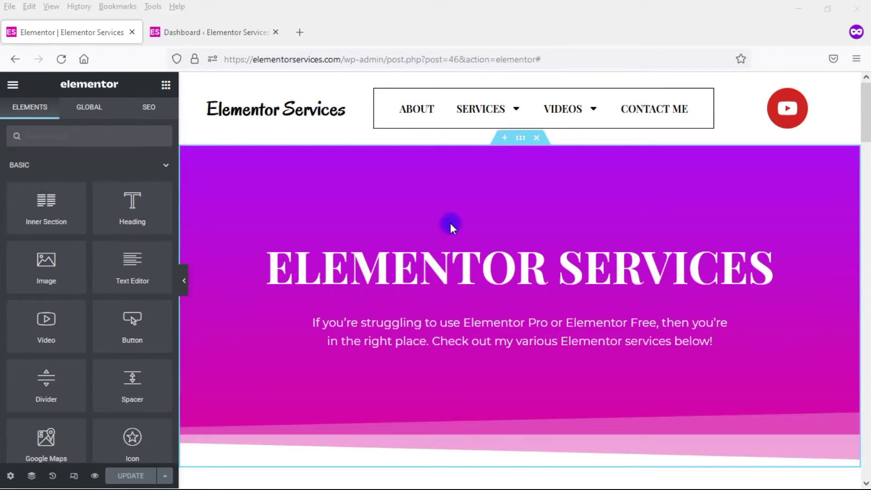
- Set the hero section's top and bottom padding to 200 px and update the page
{"action": "left_click", "coordinate": [520, 139]}
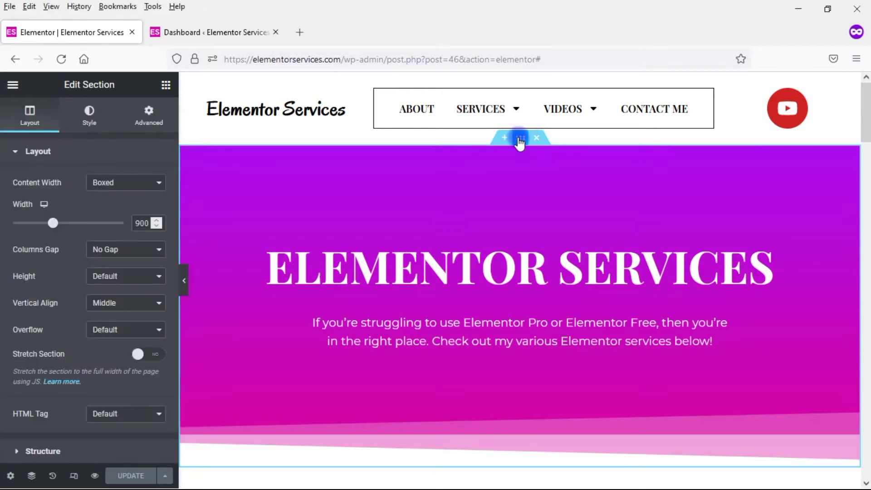
{"action": "left_click", "coordinate": [148, 119]}
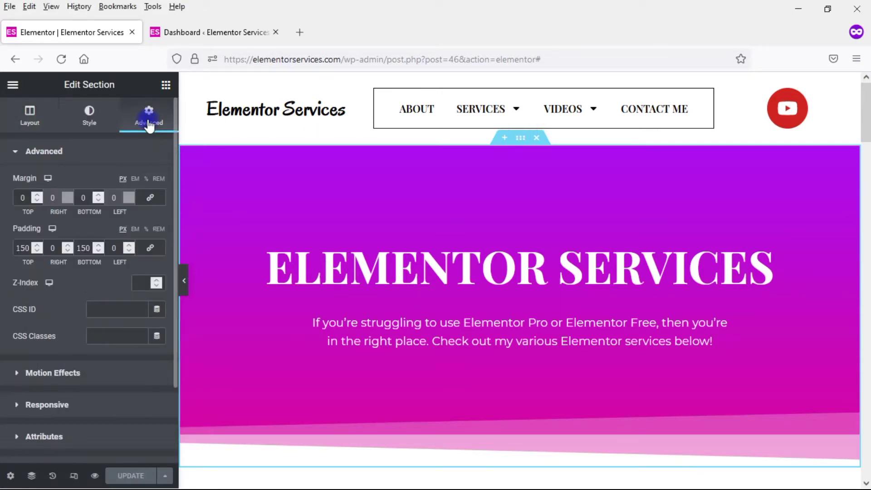
{"action": "double_click", "coordinate": [24, 249]}
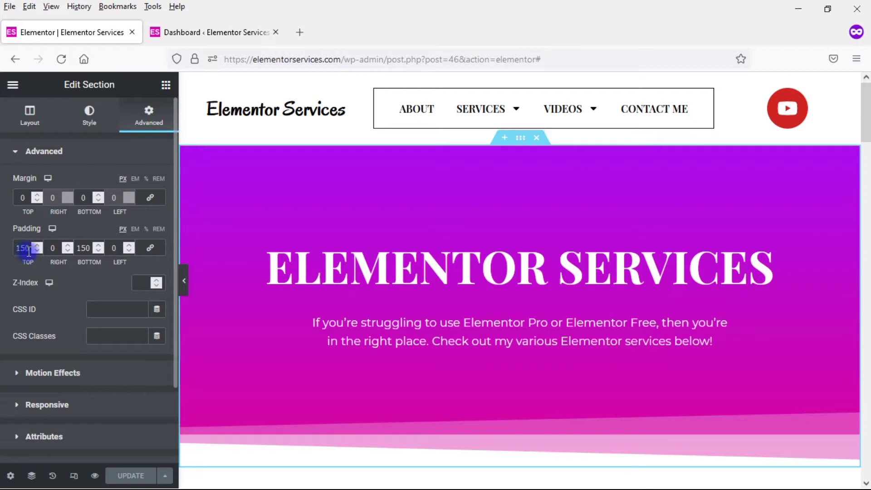
{"action": "double_click", "coordinate": [18, 250]}
{"action": "type", "text": "200"}
{"action": "double_click", "coordinate": [83, 248]}
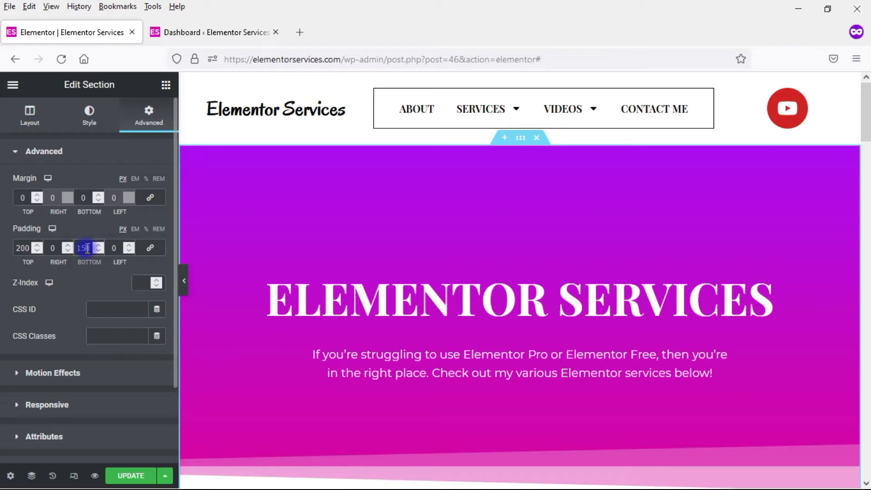
{"action": "type", "text": "200"}
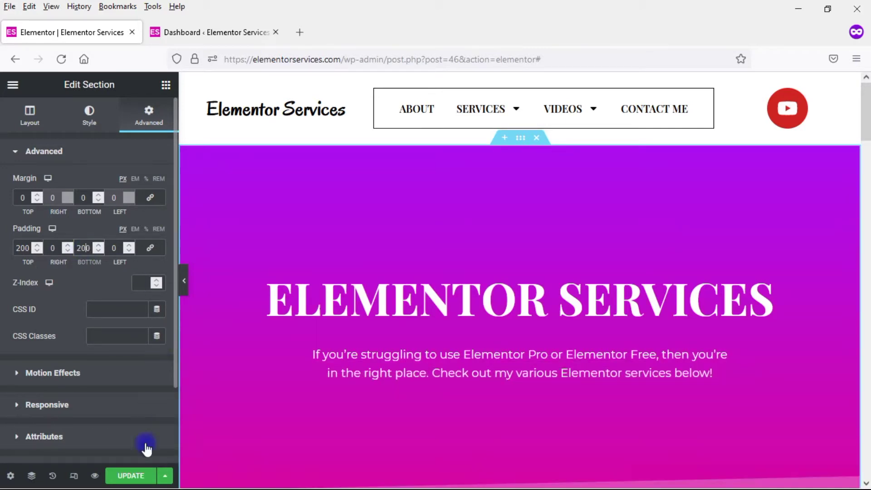
{"action": "left_click", "coordinate": [136, 476]}
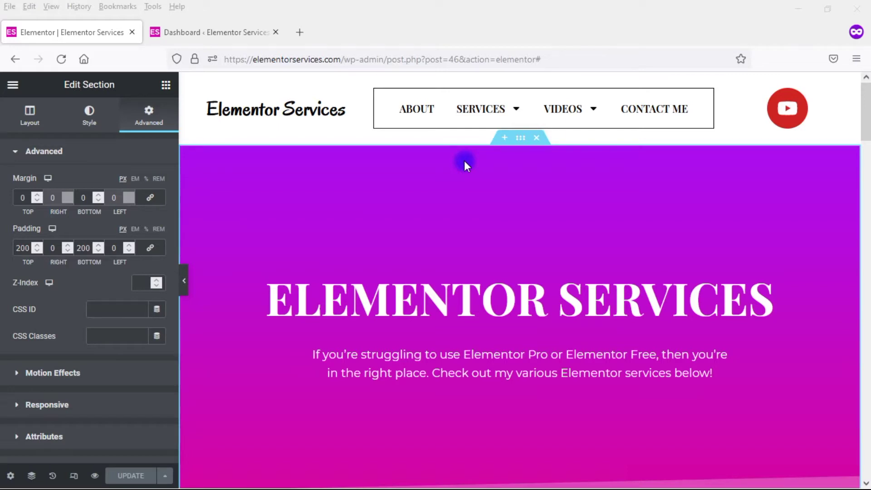
- From the WordPress dashboard, open the My header template for editing through the new Theme Builder
{"action": "left_click", "coordinate": [218, 39]}
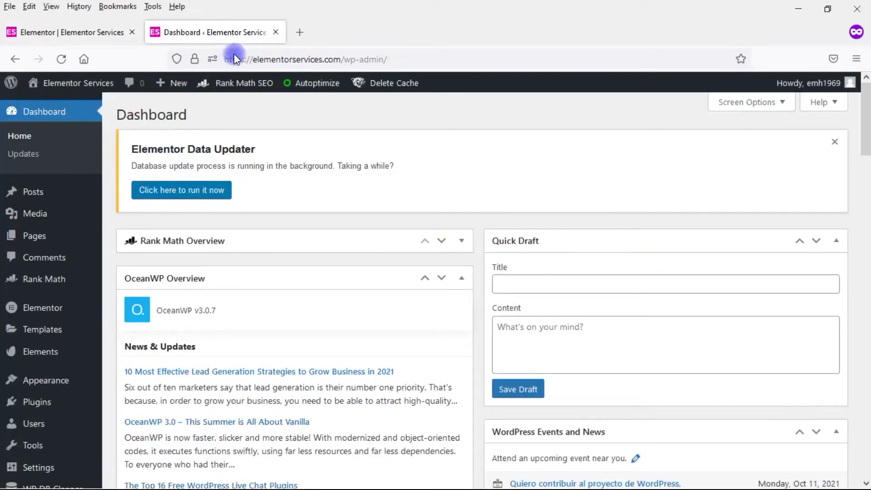
{"action": "mouse_move", "coordinate": [55, 334]}
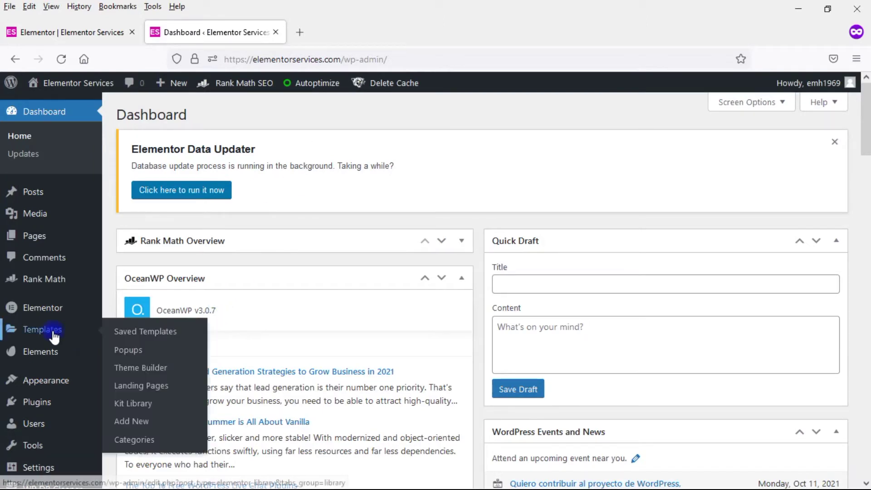
{"action": "left_click", "coordinate": [148, 371]}
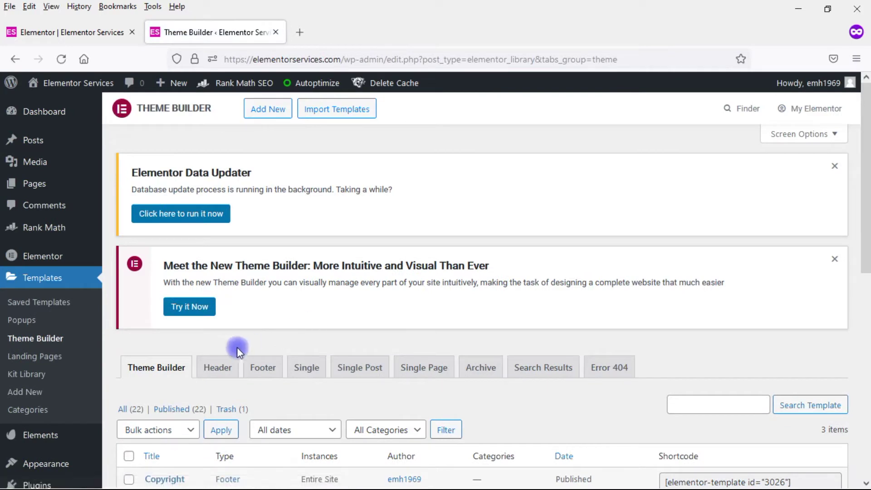
{"action": "left_click", "coordinate": [190, 313]}
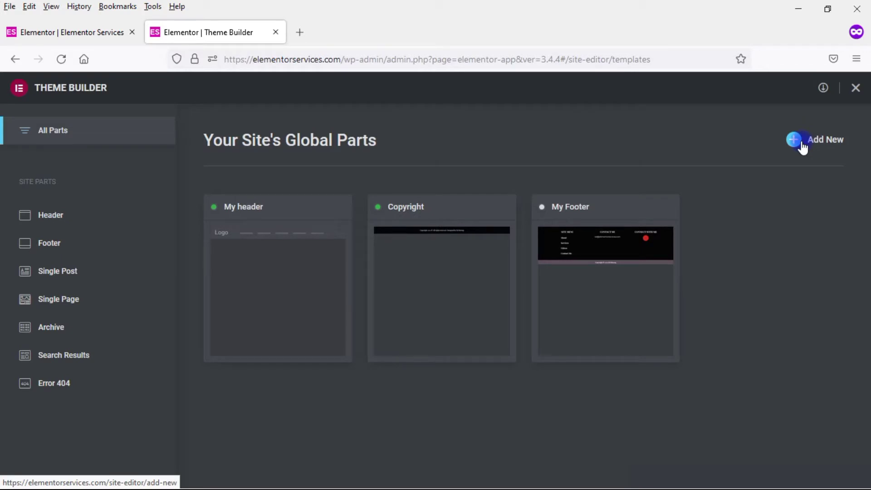
{"action": "left_click", "coordinate": [305, 289]}
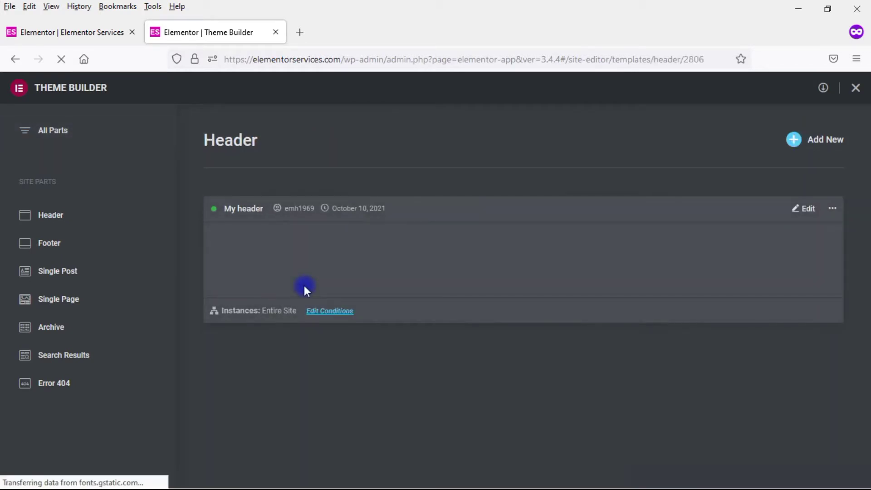
{"action": "left_click", "coordinate": [803, 210]}
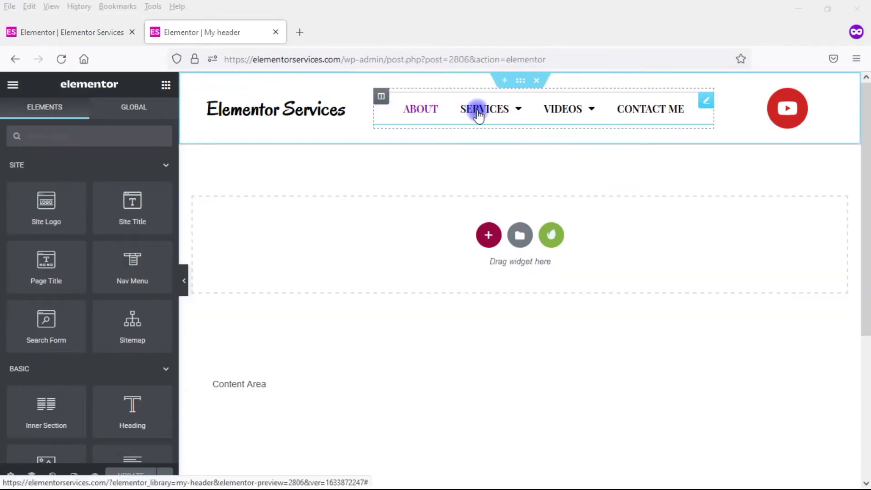
{"action": "mouse_move", "coordinate": [467, 109]}
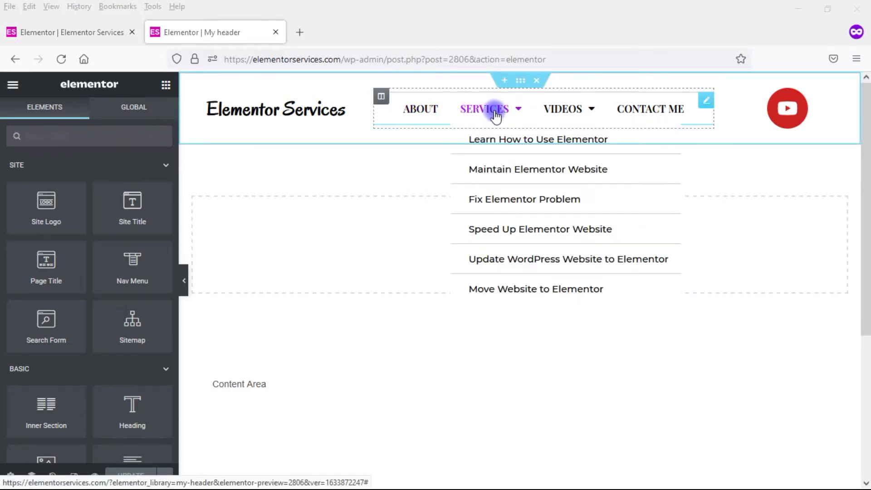
{"action": "mouse_move", "coordinate": [570, 116]}
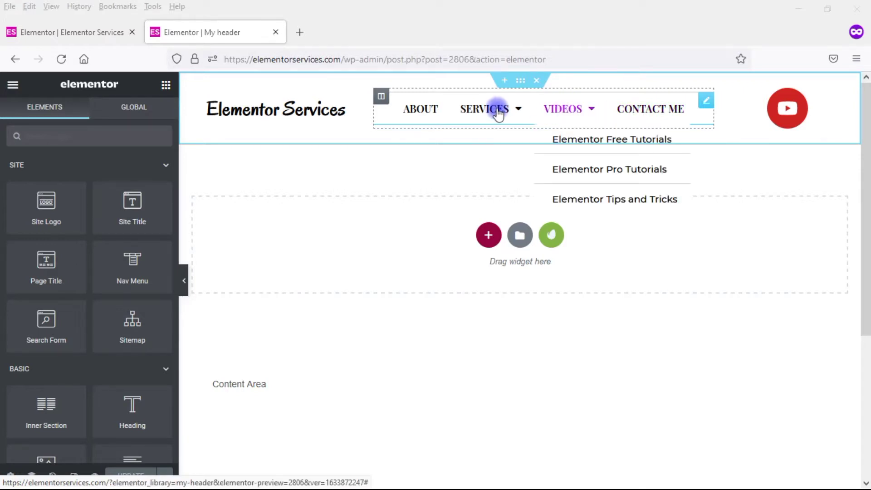
{"action": "left_click", "coordinate": [86, 36]}
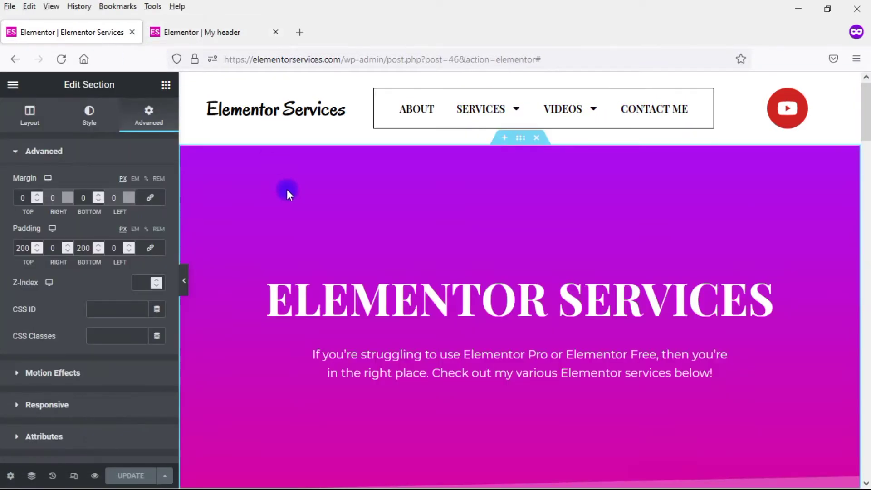
{"action": "left_click", "coordinate": [202, 37]}
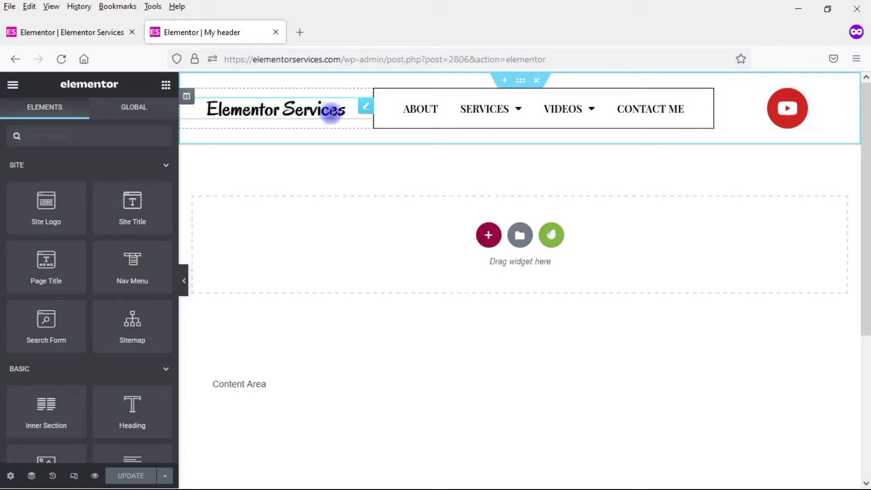
- Set the text color of the Elementor Services heading in the header to white (#FFFFFF)
{"action": "left_click", "coordinate": [362, 111]}
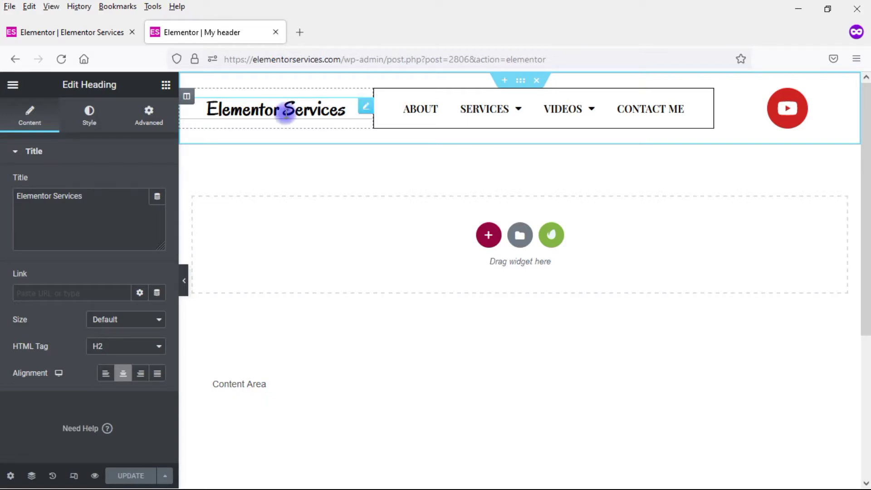
{"action": "left_click", "coordinate": [83, 119]}
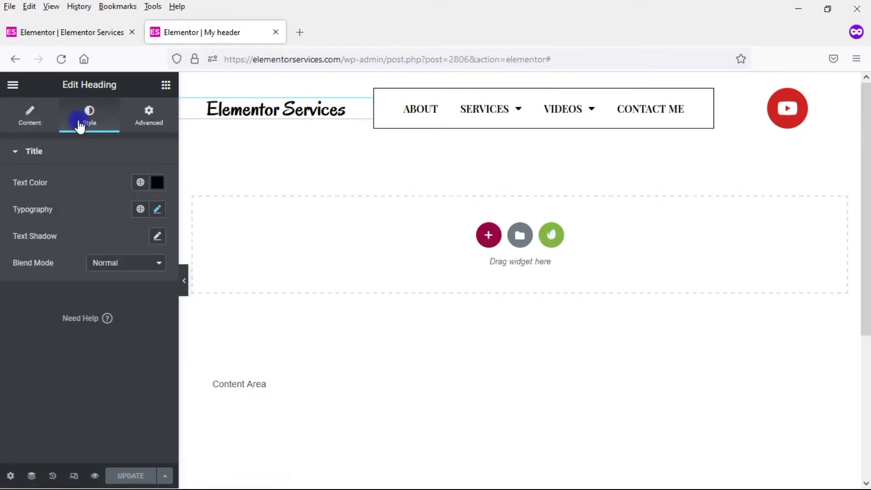
{"action": "left_click", "coordinate": [157, 185]}
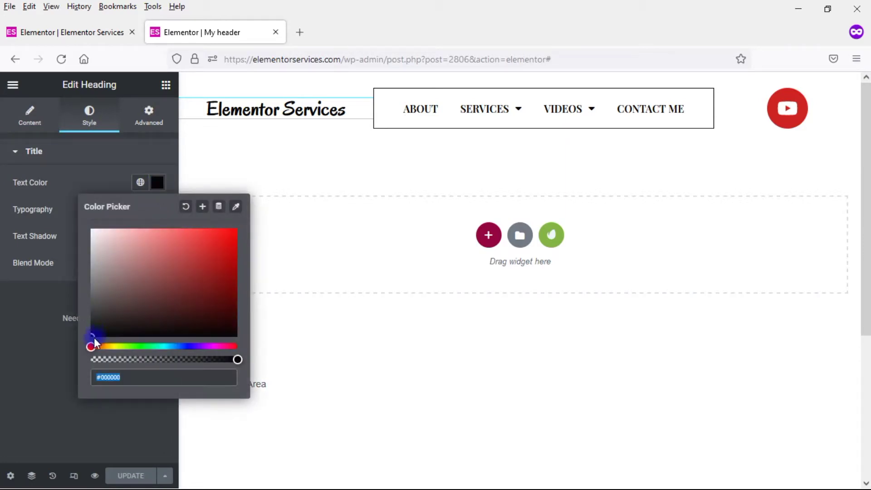
{"action": "left_click_drag", "start_coordinate": [93, 339], "coordinate": [69, 211]}
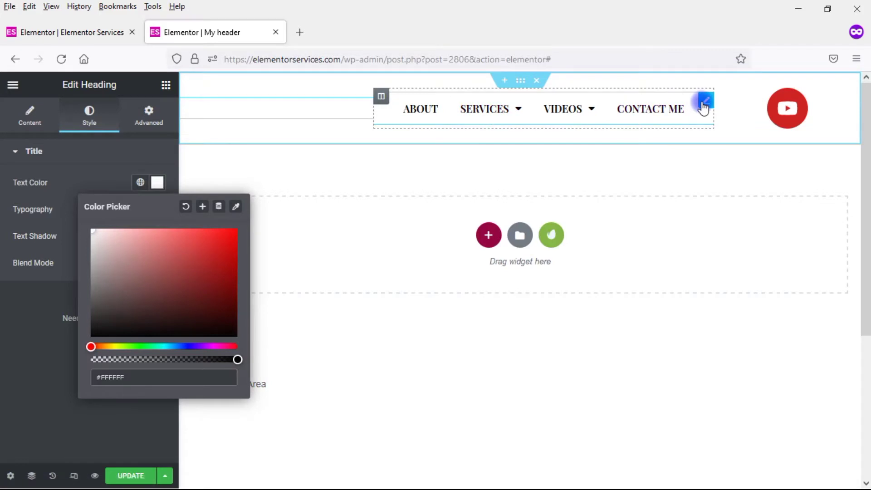
- Set both the normal and hover text colors of the header's main navigation menu to white (#FFFFFF)
{"action": "left_click", "coordinate": [705, 101]}
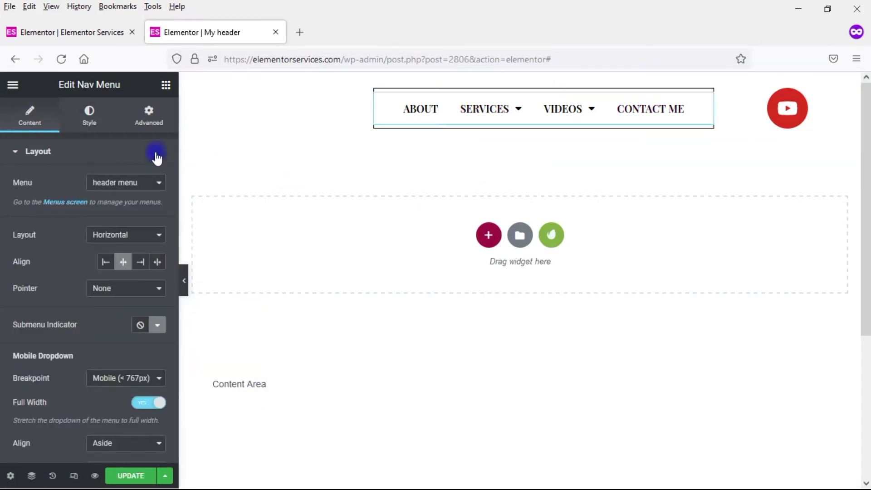
{"action": "left_click", "coordinate": [88, 126]}
{"action": "left_click", "coordinate": [157, 237]}
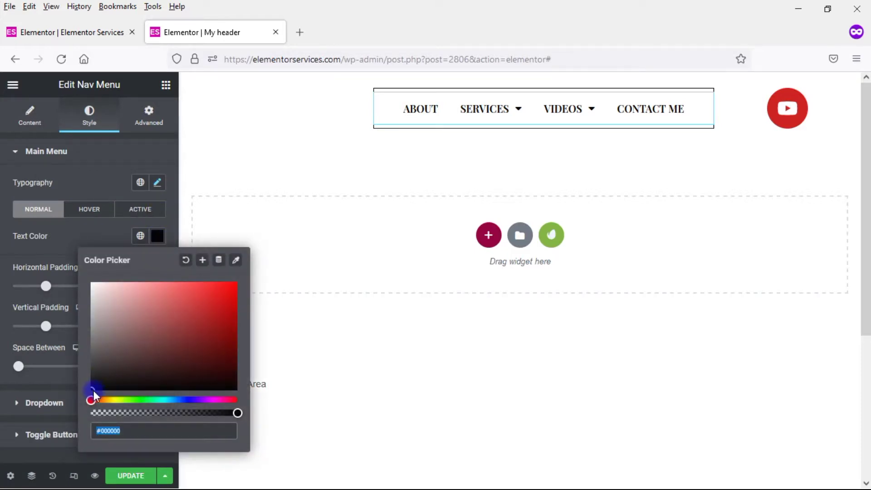
{"action": "left_click_drag", "start_coordinate": [94, 391], "coordinate": [87, 283]}
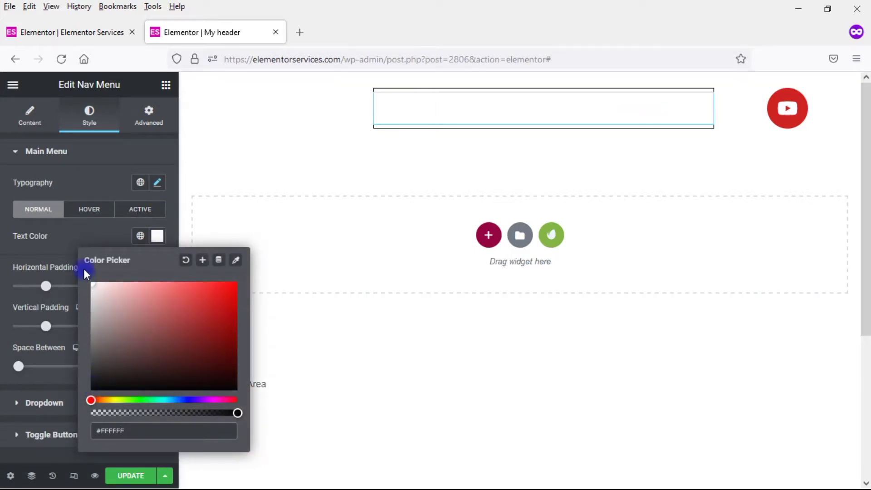
{"action": "left_click", "coordinate": [89, 209]}
{"action": "left_click", "coordinate": [151, 241]}
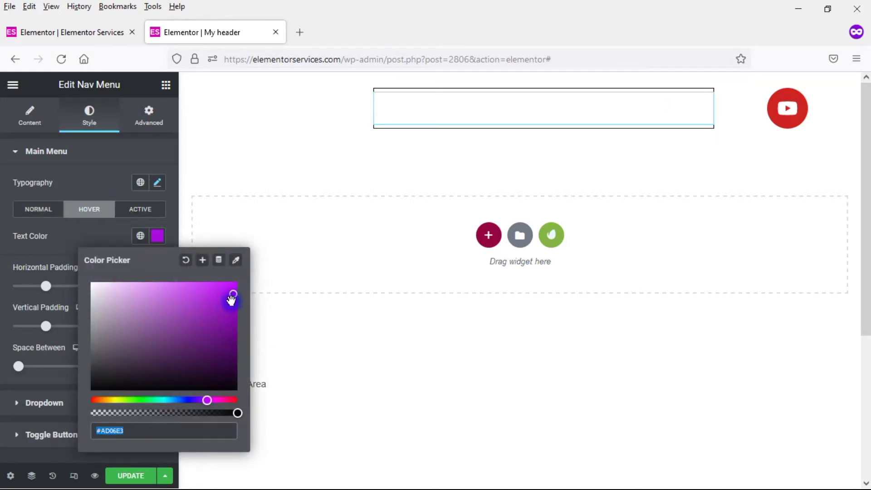
{"action": "left_click_drag", "start_coordinate": [231, 296], "coordinate": [87, 284]}
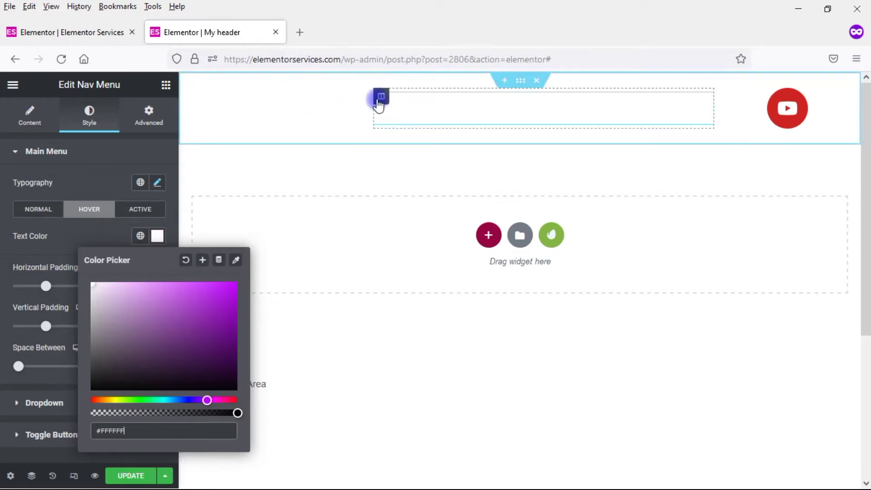
- Set the border color of the column around the navigation menu to white (#FFFFFF)
{"action": "left_click", "coordinate": [380, 100]}
{"action": "left_click", "coordinate": [84, 120]}
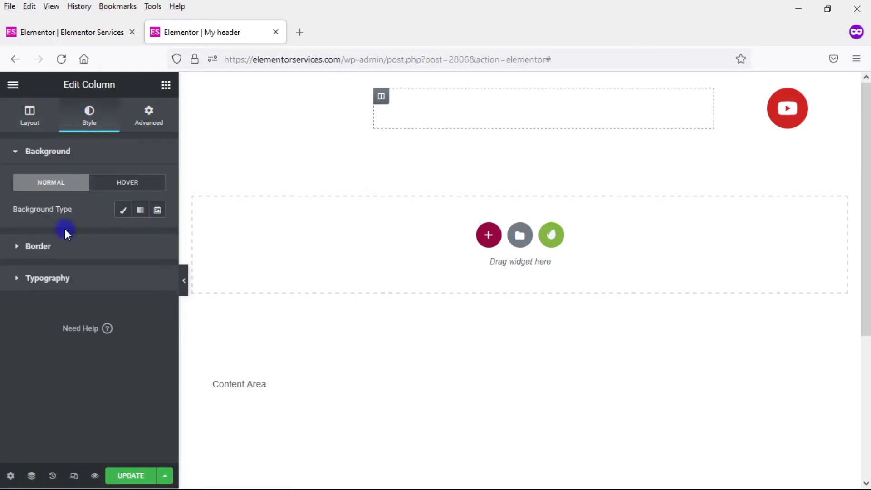
{"action": "left_click", "coordinate": [47, 248]}
{"action": "left_click", "coordinate": [157, 318]}
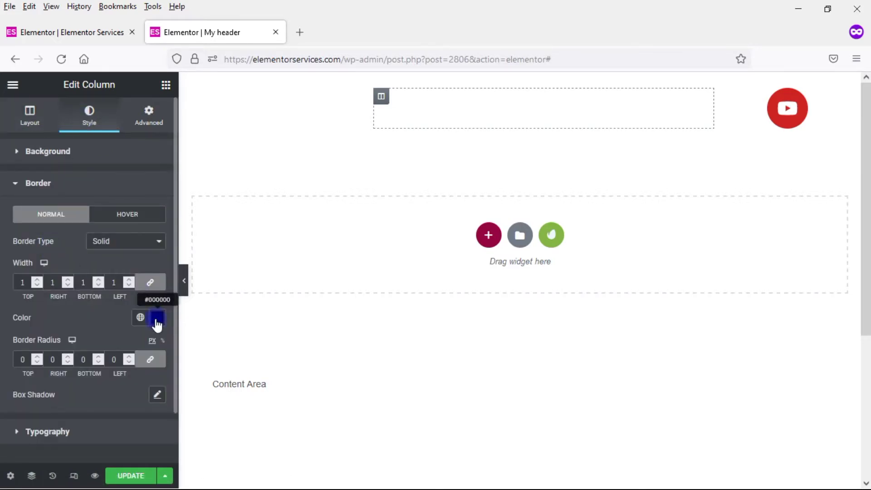
{"action": "left_click_drag", "start_coordinate": [94, 246], "coordinate": [78, 131]}
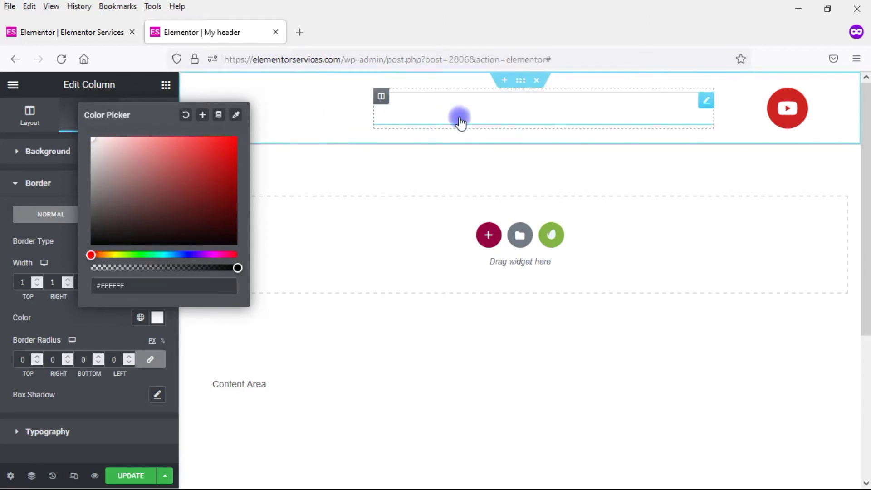
- Give the header section a classic background in dark gray
{"action": "left_click", "coordinate": [520, 87]}
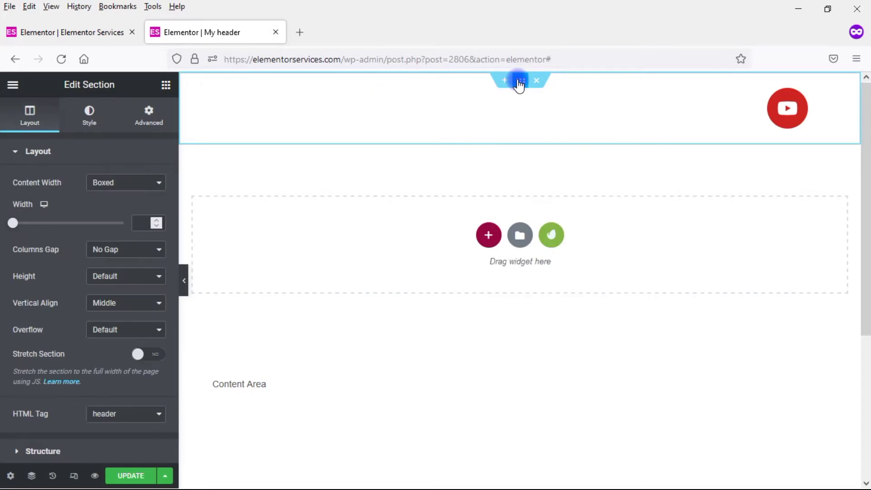
{"action": "left_click", "coordinate": [147, 122]}
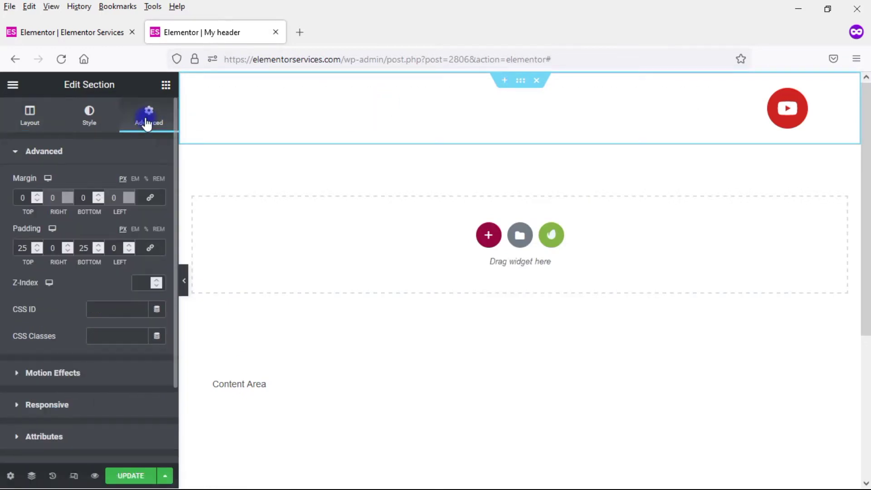
{"action": "left_click", "coordinate": [93, 113]}
{"action": "left_click", "coordinate": [105, 210]}
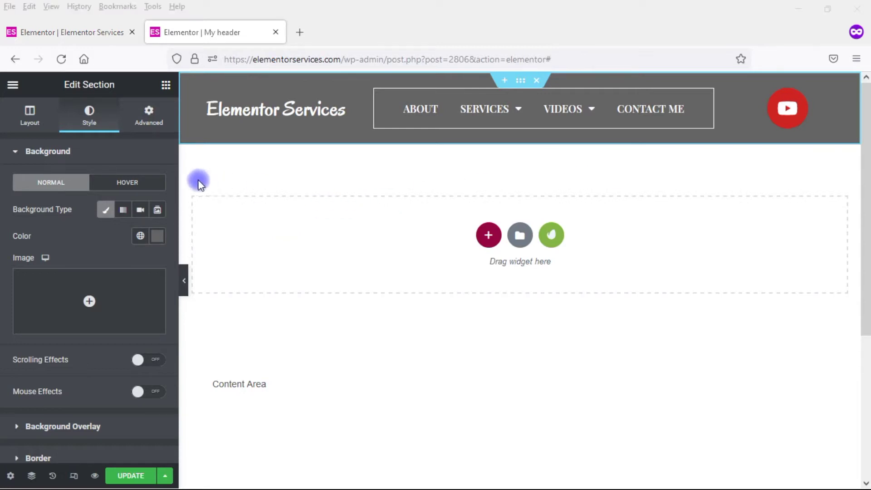
- Set the header section's top and bottom padding to 0 px
{"action": "left_click", "coordinate": [145, 125]}
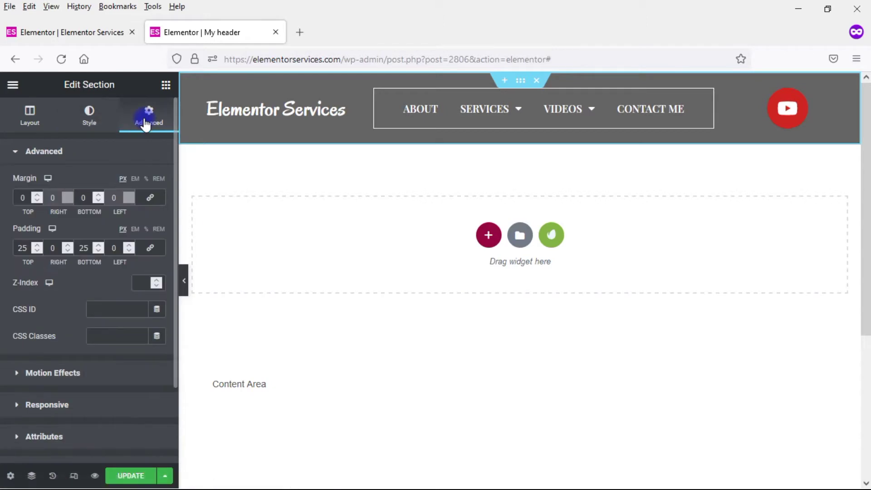
{"action": "double_click", "coordinate": [23, 246]}
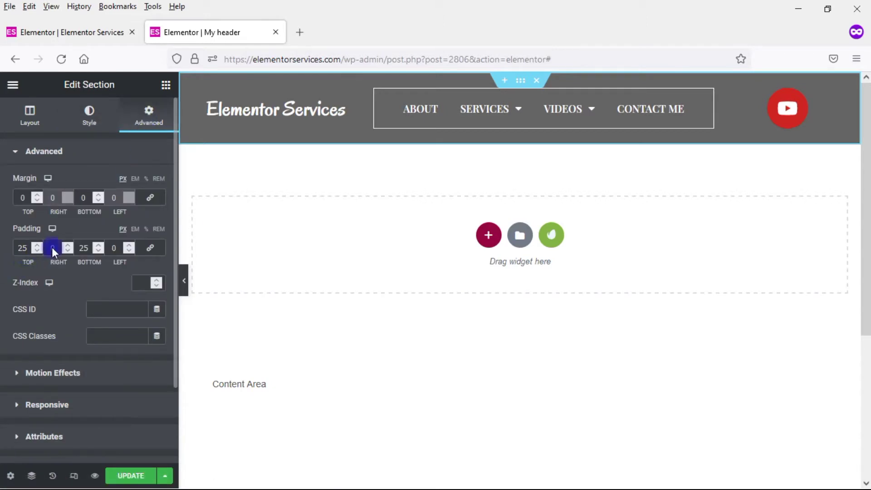
{"action": "double_click", "coordinate": [15, 248]}
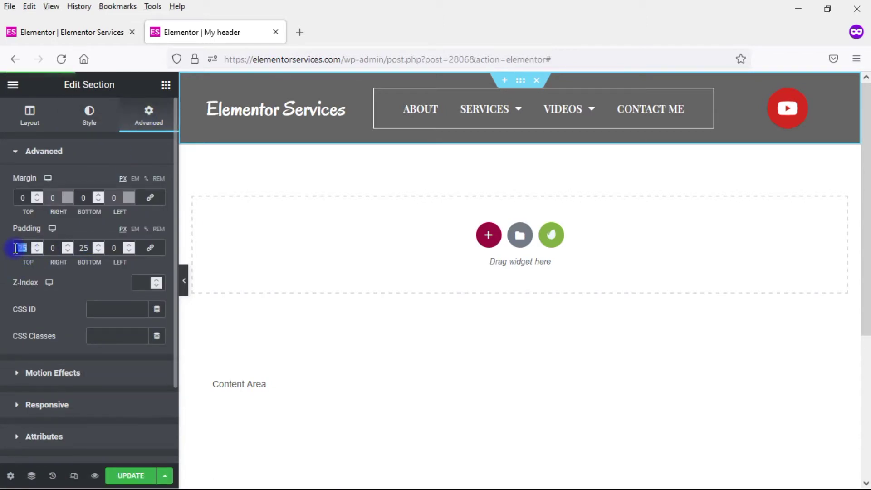
{"action": "type", "text": "0"}
{"action": "double_click", "coordinate": [88, 247]}
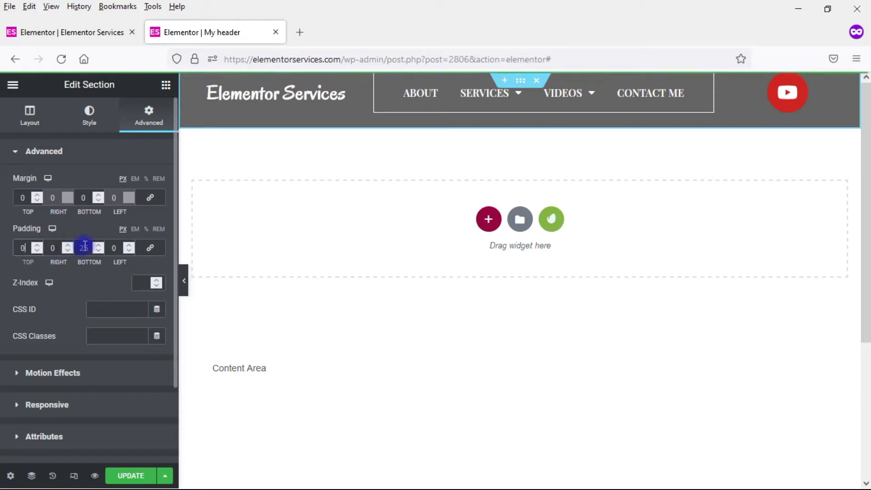
{"action": "double_click", "coordinate": [80, 246]}
{"action": "type", "text": "0"}
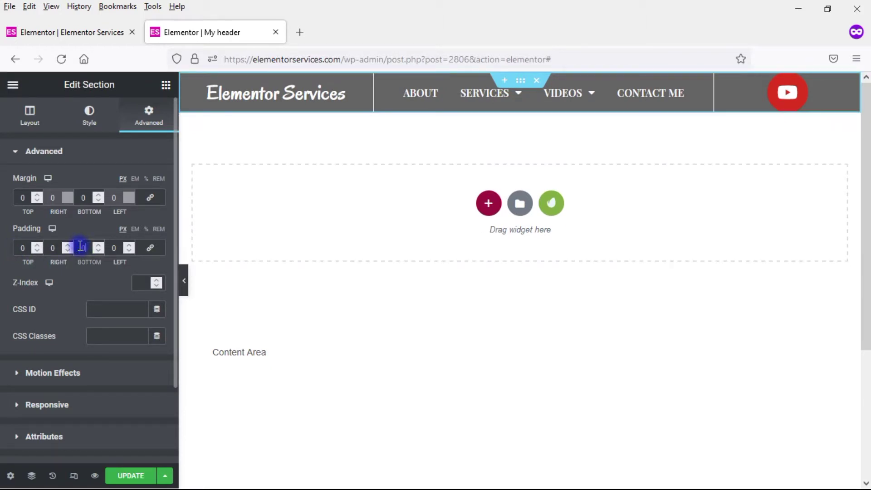
- Set the header section's height to Min Height with a minimum of 100 px
{"action": "left_click", "coordinate": [18, 119]}
{"action": "left_click", "coordinate": [136, 278]}
{"action": "left_click", "coordinate": [126, 320]}
{"action": "left_click", "coordinate": [139, 320]}
{"action": "left_click_drag", "start_coordinate": [138, 318], "coordinate": [133, 317]}
{"action": "type", "text": "100"}
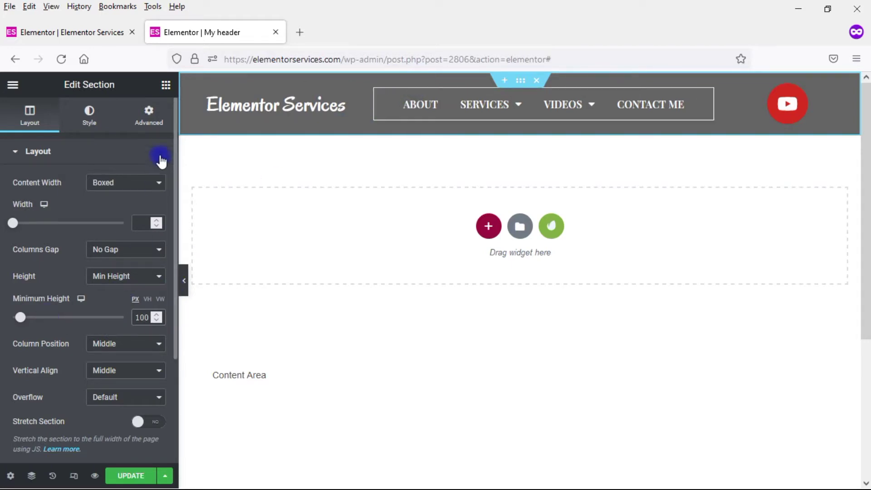
- Set the header section's Z-Index to 100
{"action": "left_click", "coordinate": [154, 130]}
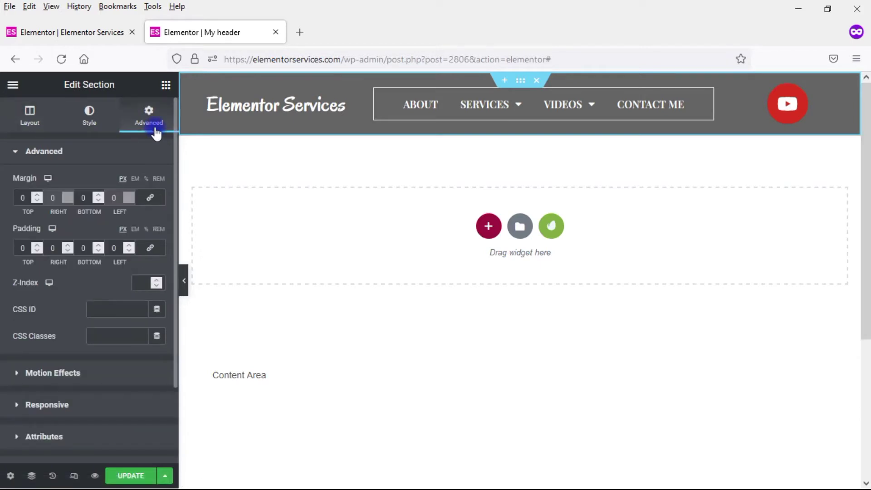
{"action": "left_click", "coordinate": [141, 284]}
{"action": "left_click", "coordinate": [69, 32]}
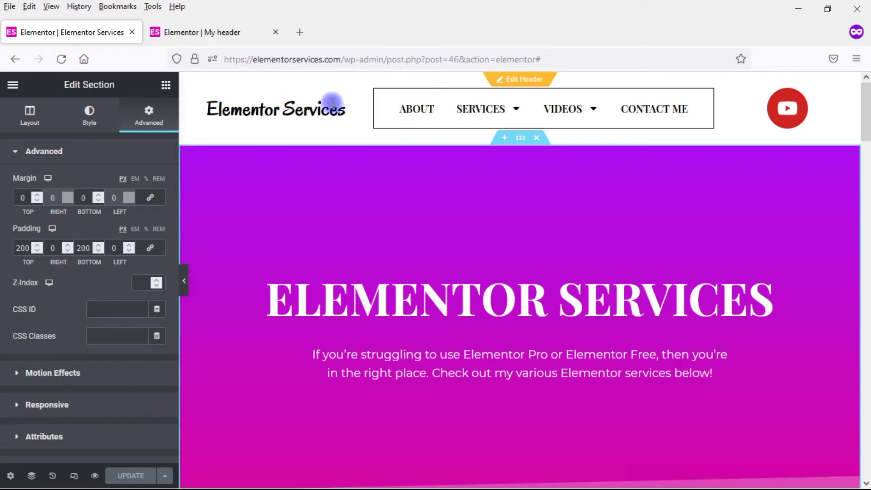
{"action": "left_click", "coordinate": [222, 34]}
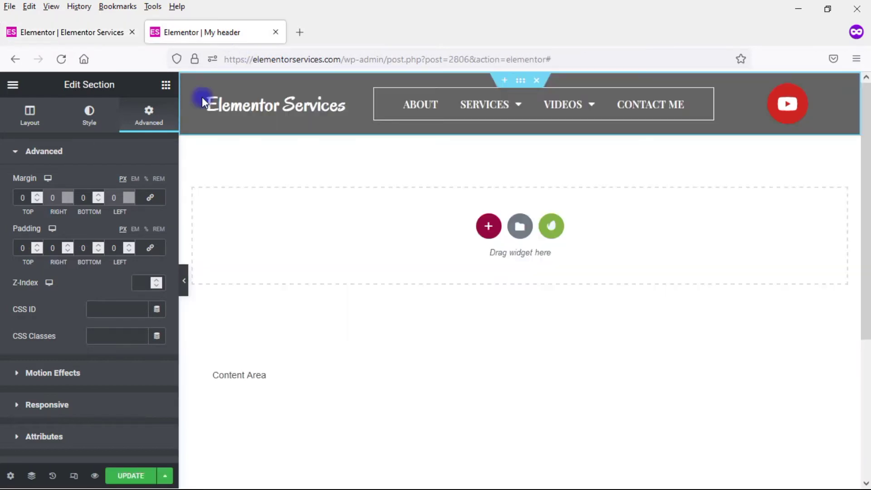
{"action": "left_click", "coordinate": [141, 282]}
{"action": "type", "text": "100"}
- Set the header section's bottom margin to -100 px, matching the negative of its minimum height
{"action": "left_click", "coordinate": [87, 199]}
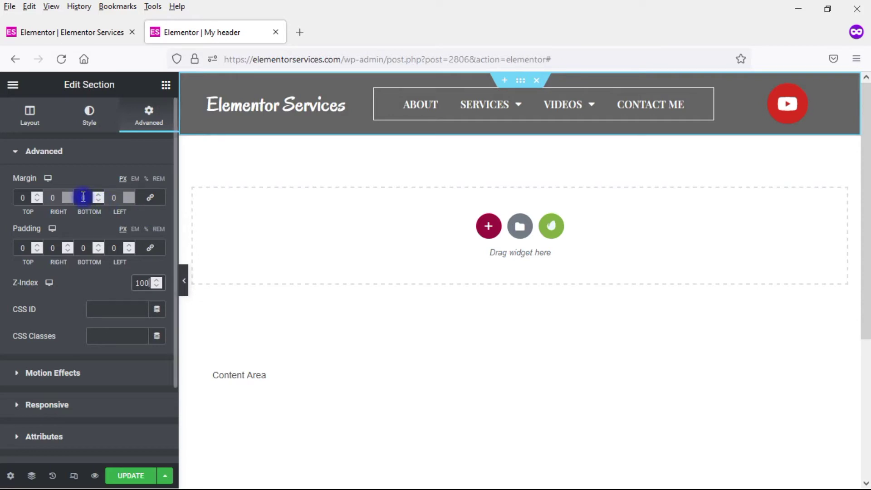
{"action": "left_click", "coordinate": [29, 116]}
{"action": "left_click", "coordinate": [159, 316]}
{"action": "left_click", "coordinate": [150, 313]}
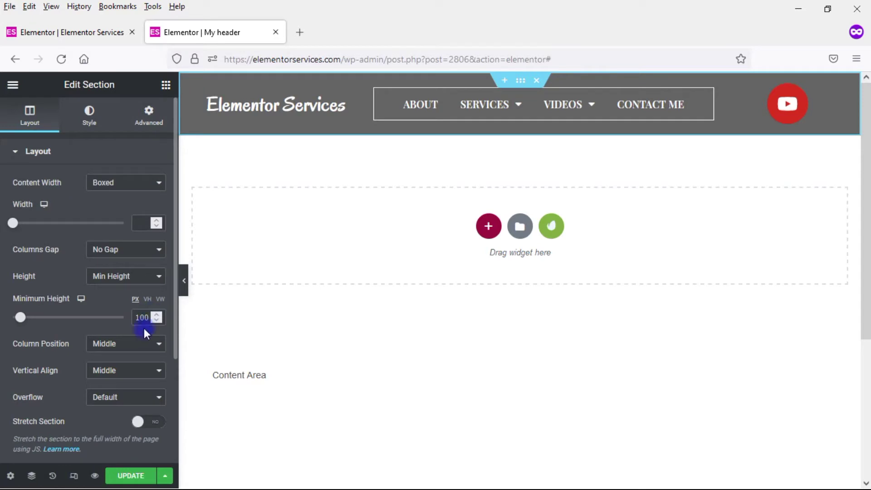
{"action": "left_click", "coordinate": [147, 130]}
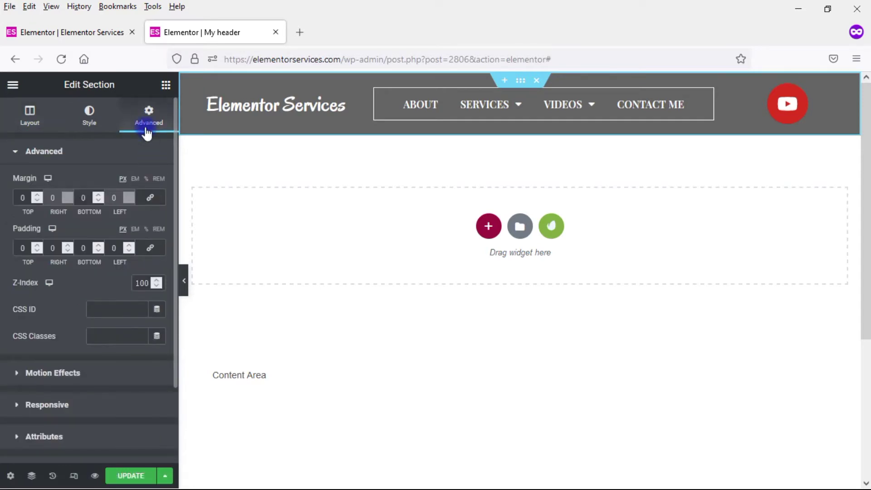
{"action": "left_click", "coordinate": [146, 199]}
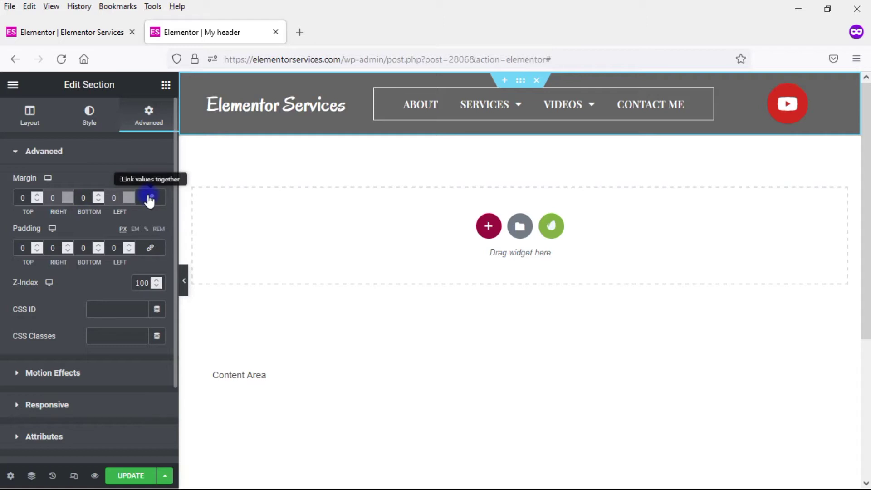
{"action": "left_click", "coordinate": [86, 199]}
{"action": "left_click", "coordinate": [149, 198]}
{"action": "left_click", "coordinate": [22, 199]}
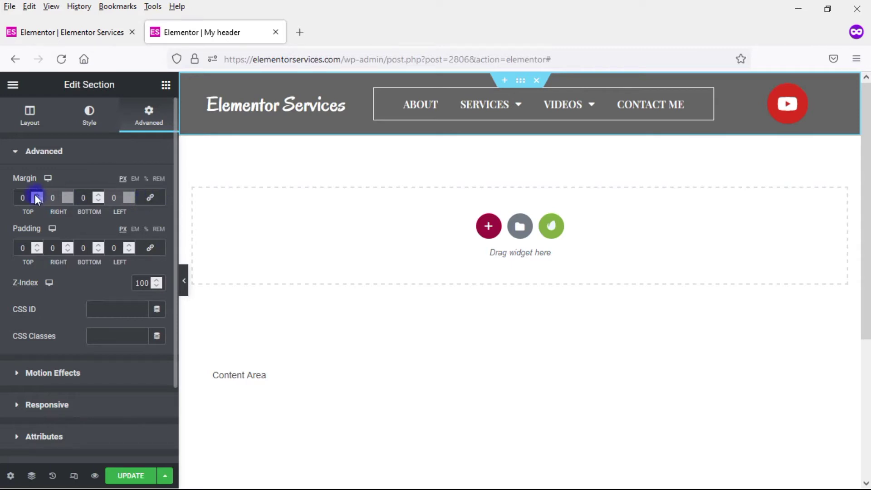
{"action": "left_click", "coordinate": [83, 196]}
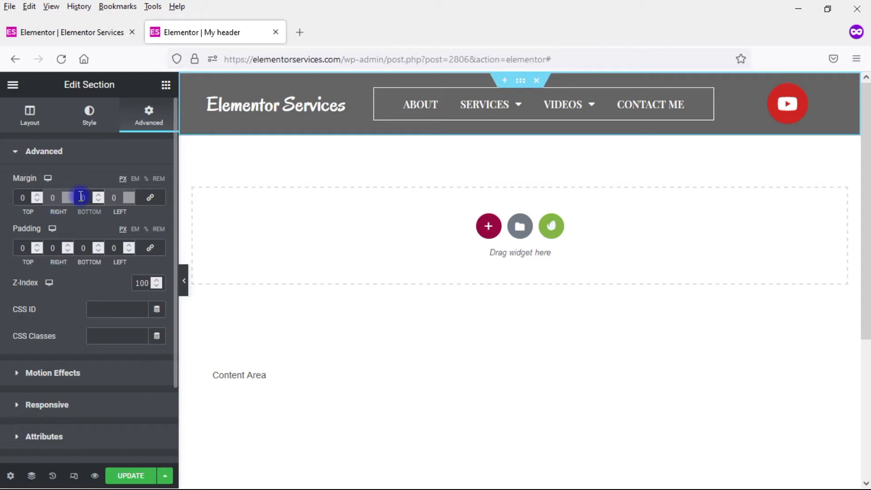
{"action": "type", "text": "100"}
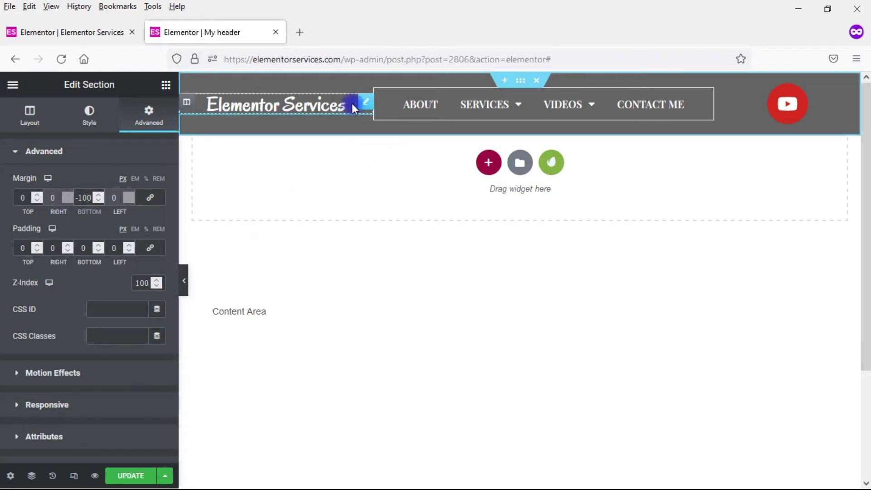
- Remove the header section's classic background and update the header template
{"action": "left_click", "coordinate": [88, 111]}
{"action": "left_click", "coordinate": [106, 211]}
{"action": "left_click", "coordinate": [107, 210]}
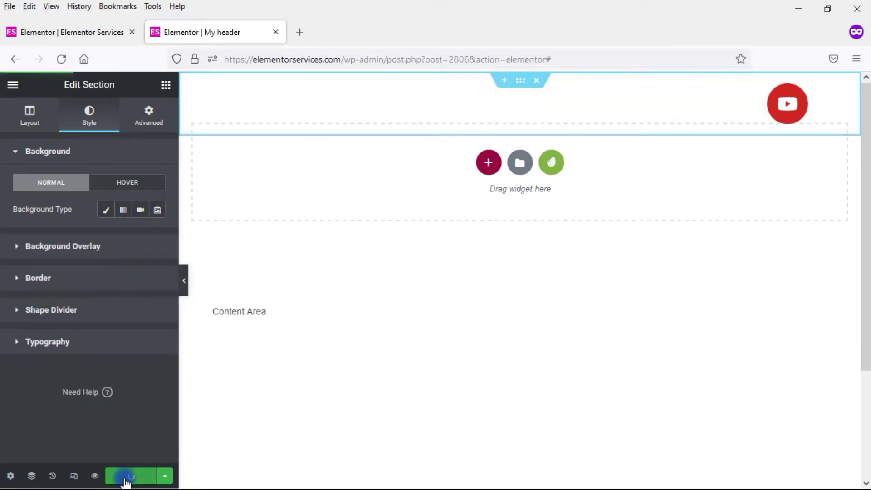
{"action": "left_click", "coordinate": [297, 117]}
- Open elementorservices.com in a new browser tab and check the transparent header and its Services submenu
{"action": "left_click", "coordinate": [299, 33]}
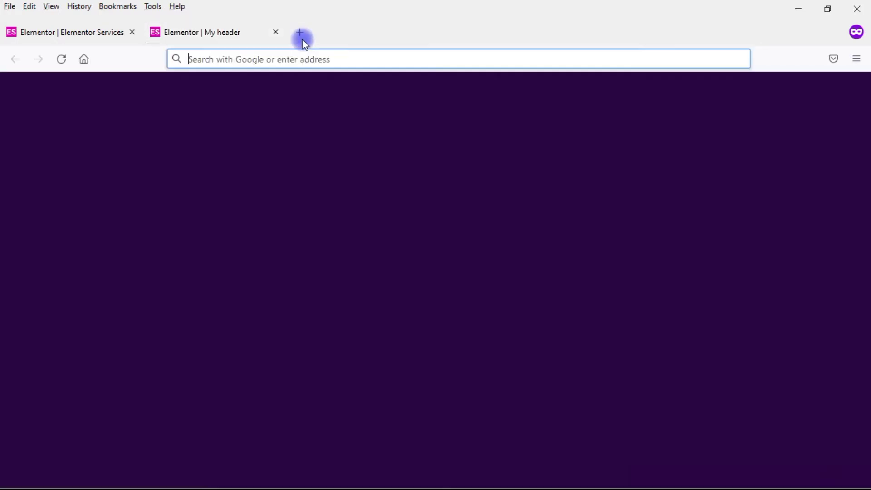
{"action": "type", "text": "ele"}
{"action": "key", "text": "Return"}
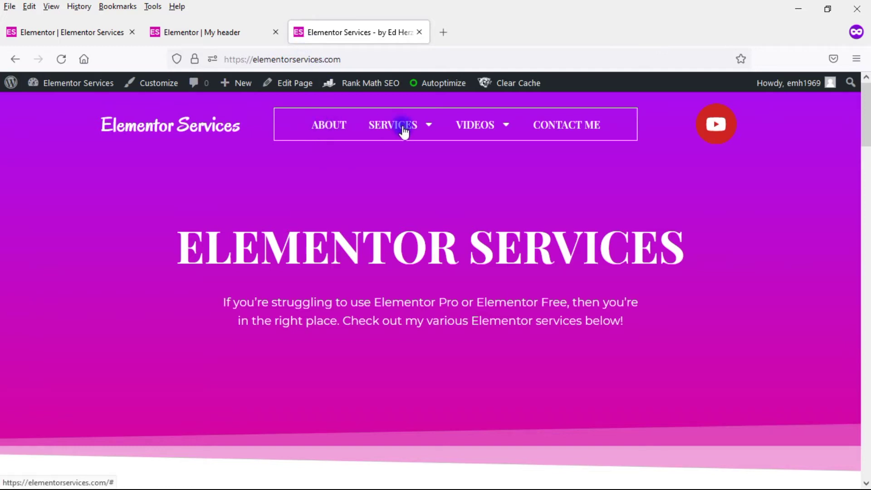
{"action": "mouse_move", "coordinate": [404, 132]}
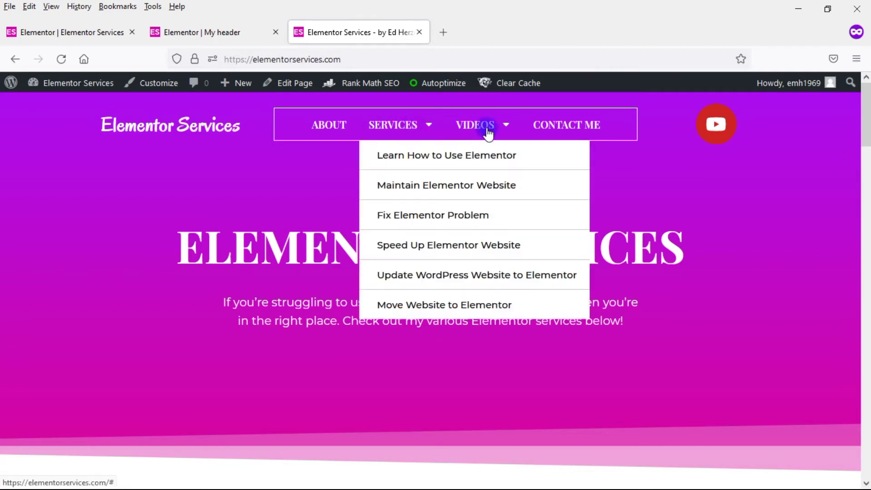
- Return to the header template and set the navigation menu's pointer to Background
{"action": "left_click", "coordinate": [235, 31]}
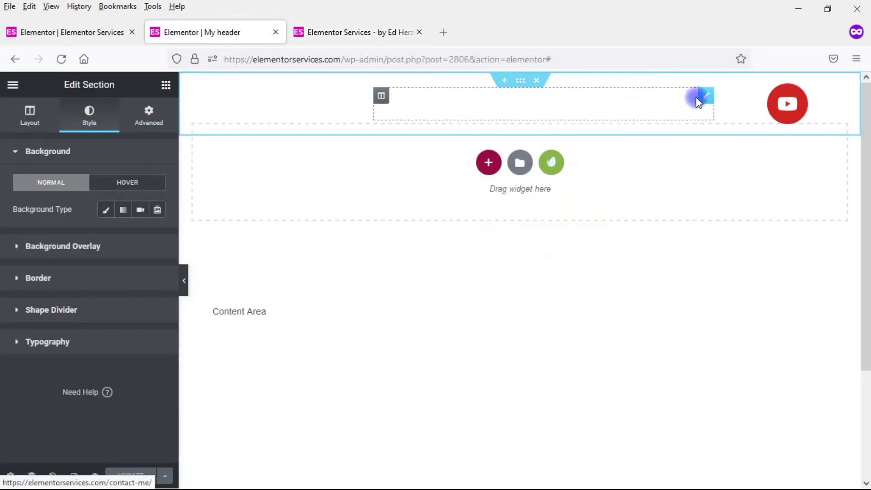
{"action": "left_click", "coordinate": [704, 104]}
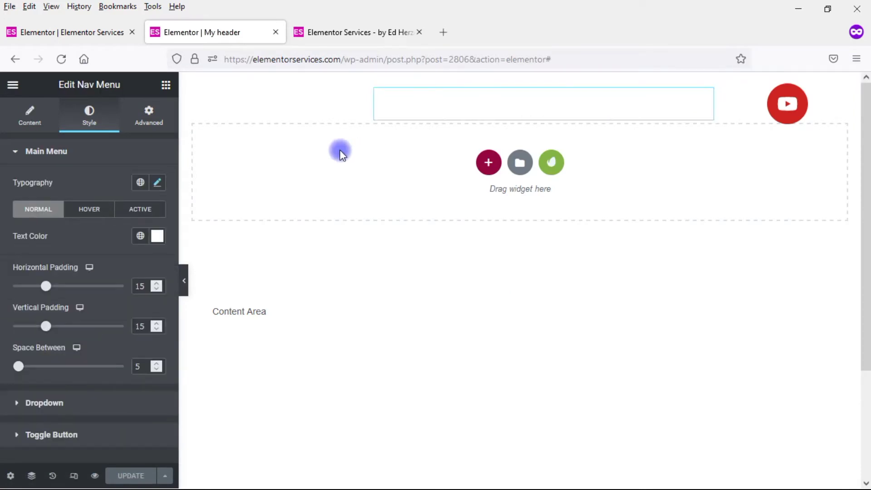
{"action": "left_click", "coordinate": [30, 119]}
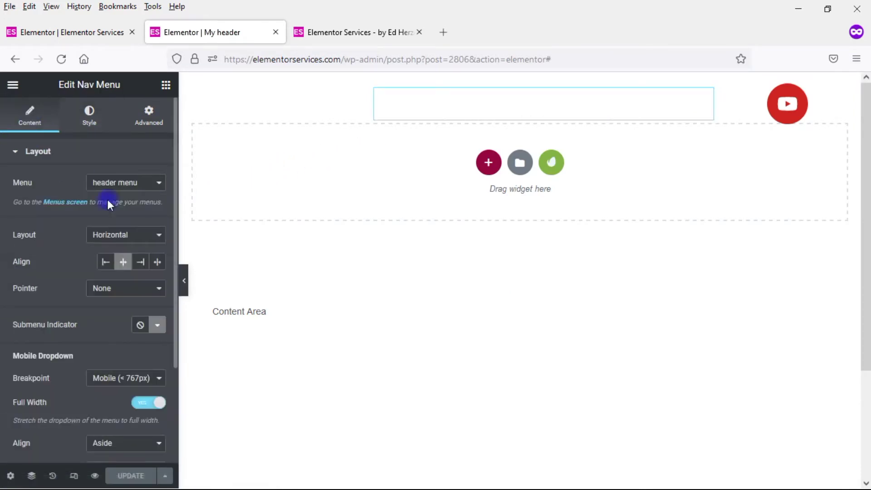
{"action": "left_click", "coordinate": [113, 288]}
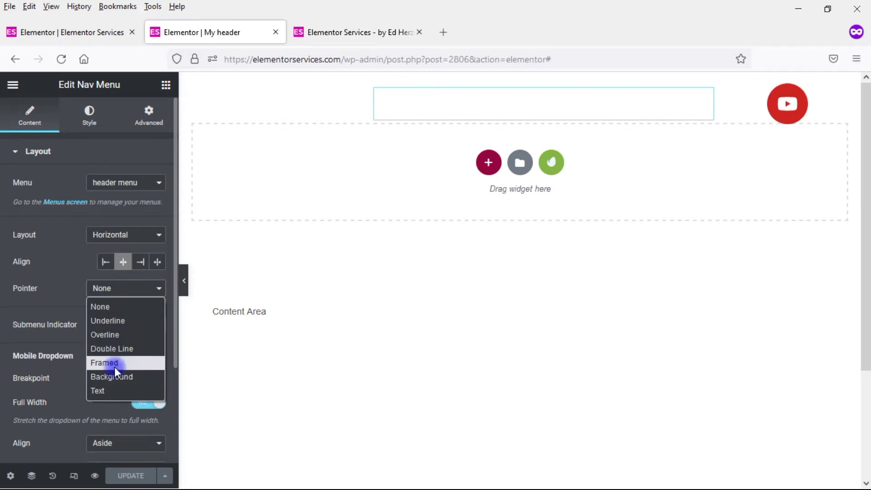
{"action": "left_click", "coordinate": [113, 379]}
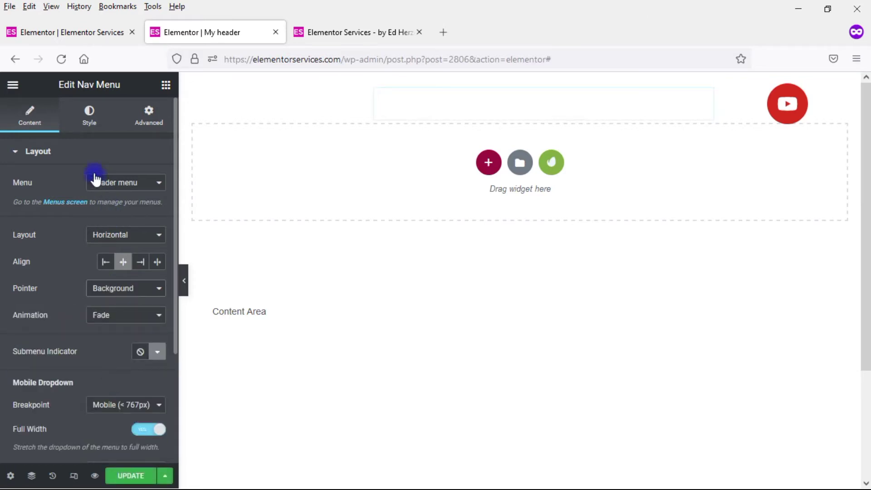
- Set the main menu's hover pointer color to white and update the header template
{"action": "left_click", "coordinate": [89, 108]}
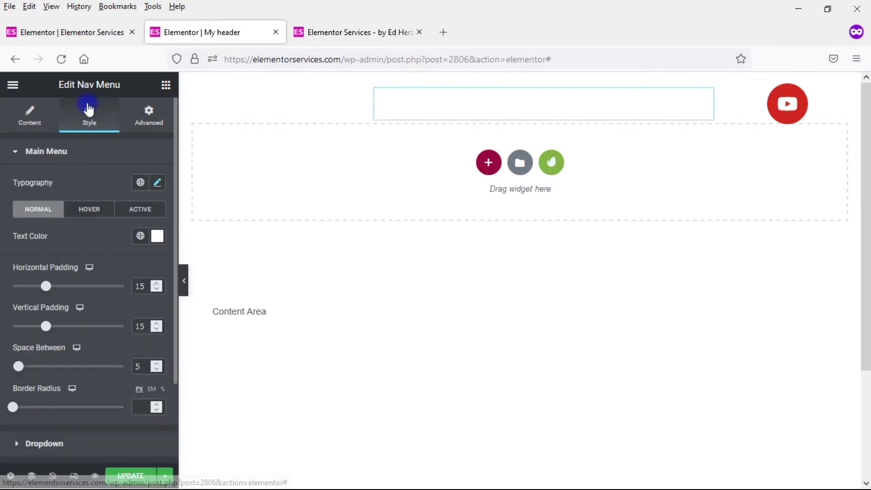
{"action": "left_click", "coordinate": [88, 209]}
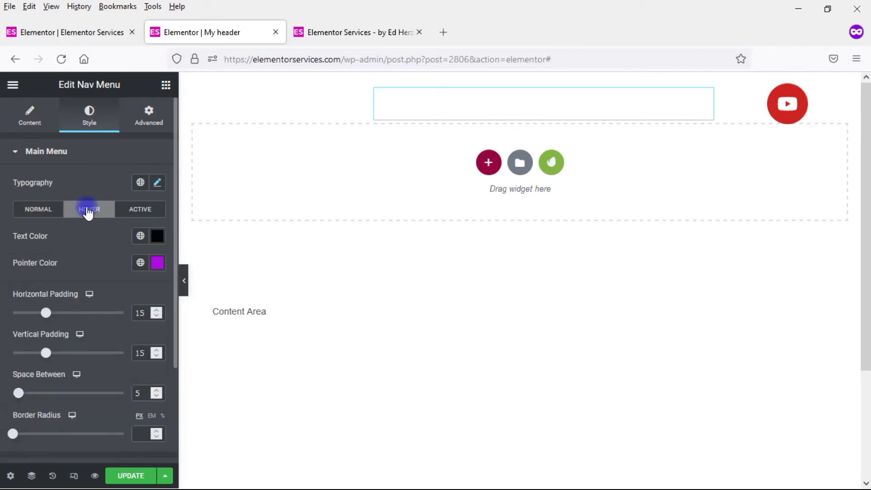
{"action": "left_click", "coordinate": [162, 266]}
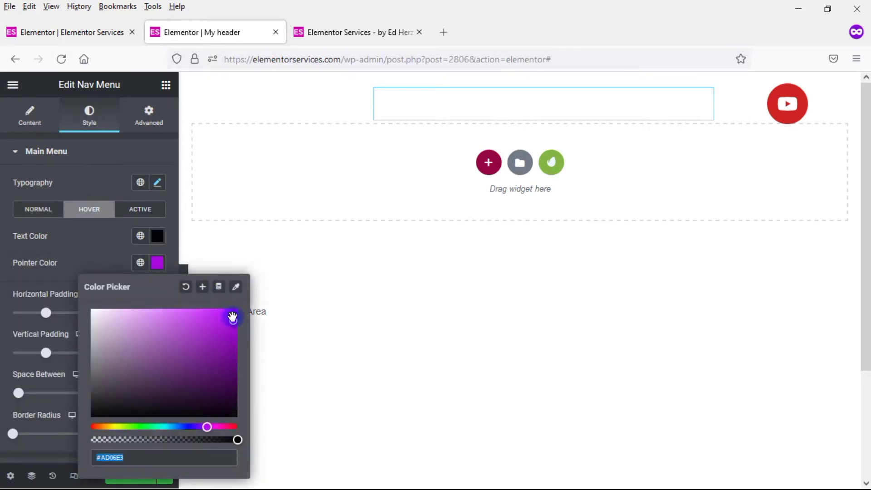
{"action": "mouse_move", "coordinate": [233, 322]}
{"action": "left_mouse_down"}
{"action": "mouse_move", "coordinate": [111, 402]}
{"action": "mouse_move", "coordinate": [99, 310]}
{"action": "mouse_move", "coordinate": [80, 295]}
{"action": "left_mouse_up"}
{"action": "left_click", "coordinate": [35, 445]}
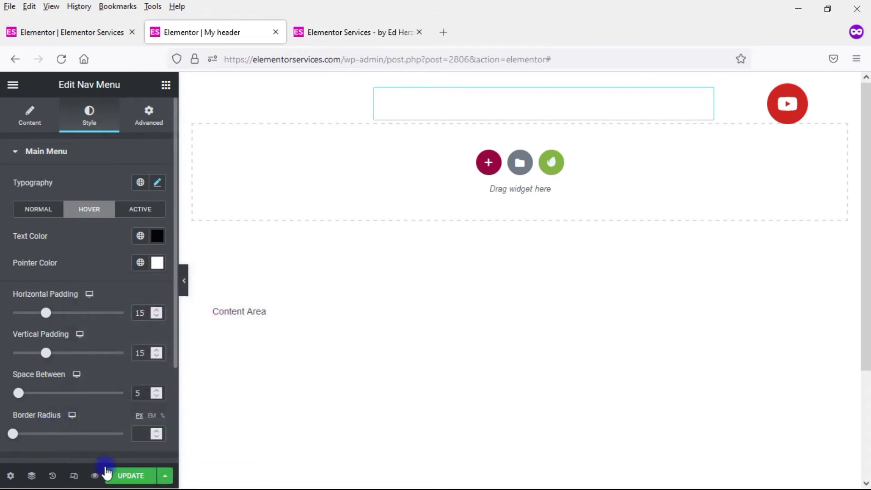
{"action": "left_click", "coordinate": [117, 476]}
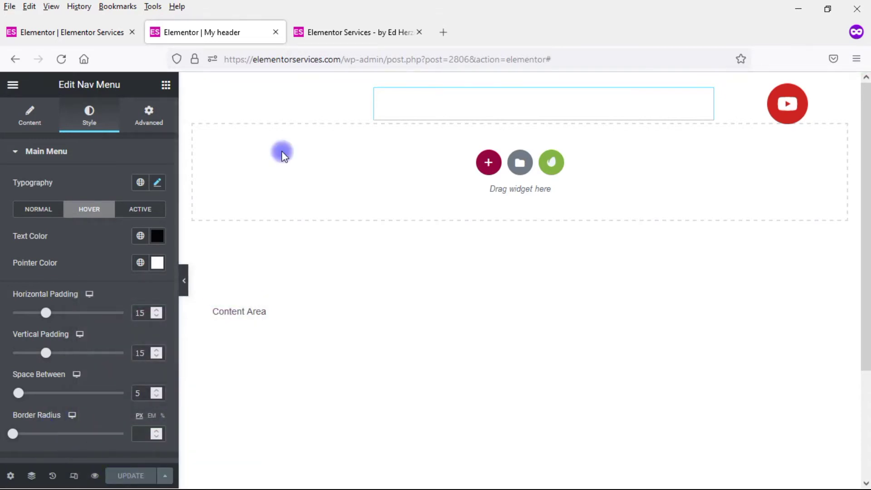
- Reload the live homepage, check the hover styling of the header menu items, and return to the header template
{"action": "left_click", "coordinate": [375, 35]}
{"action": "left_click", "coordinate": [366, 54]}
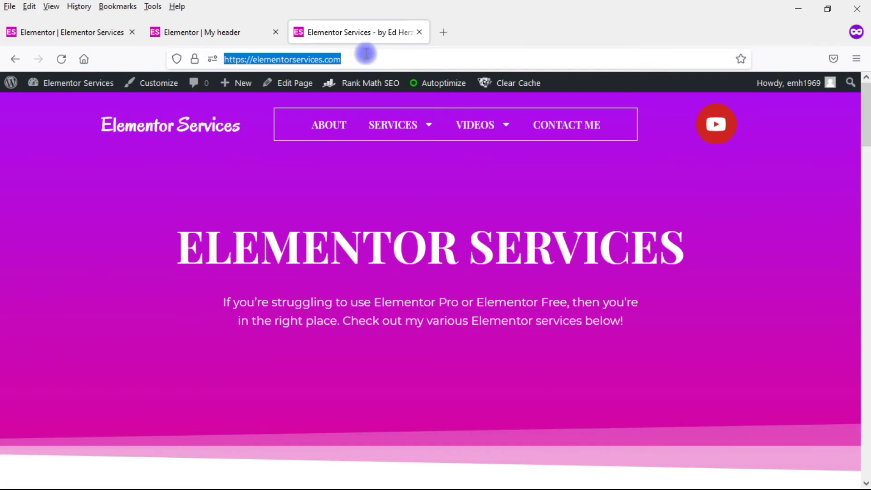
{"action": "key", "text": "Return"}
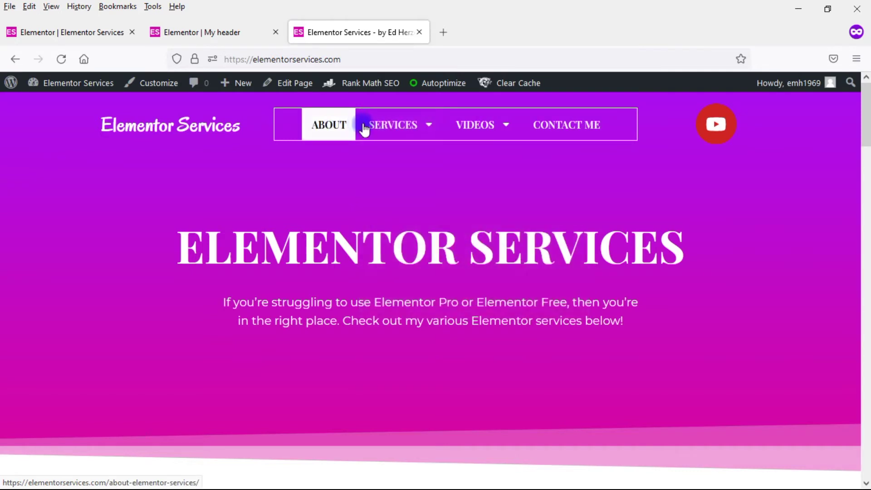
{"action": "mouse_move", "coordinate": [473, 133]}
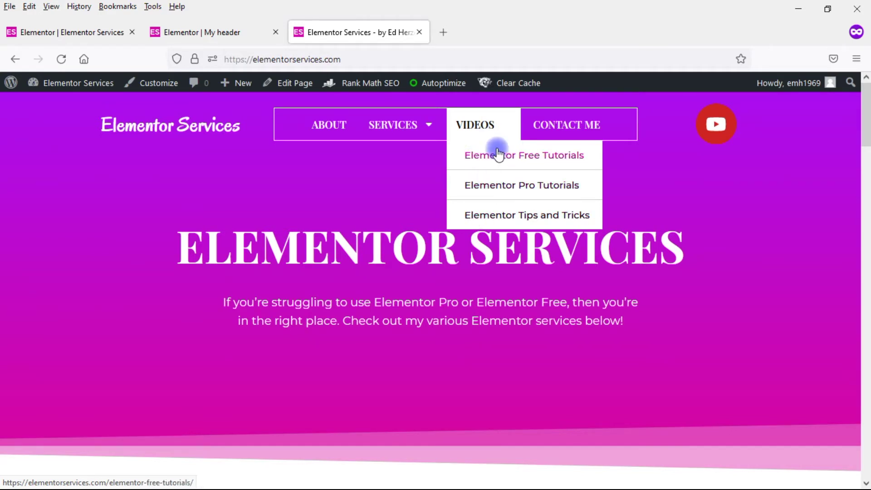
{"action": "mouse_move", "coordinate": [411, 130]}
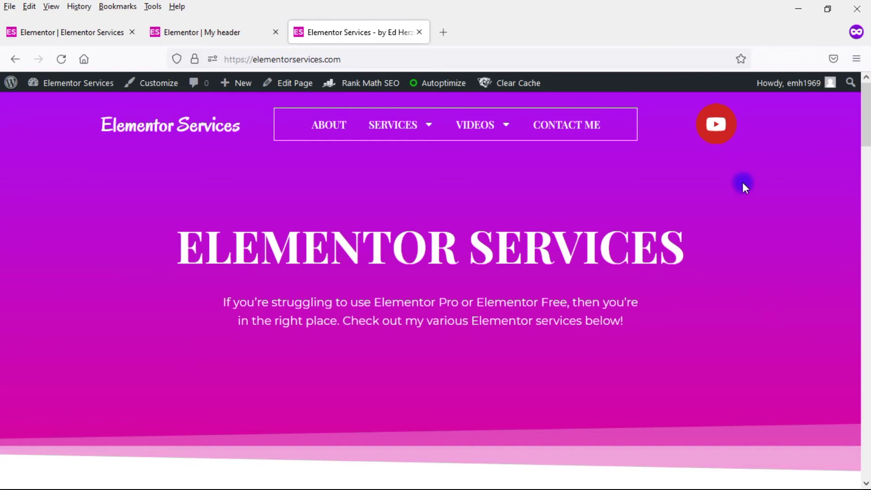
{"action": "key", "text": "ctrl+Page_Up"}
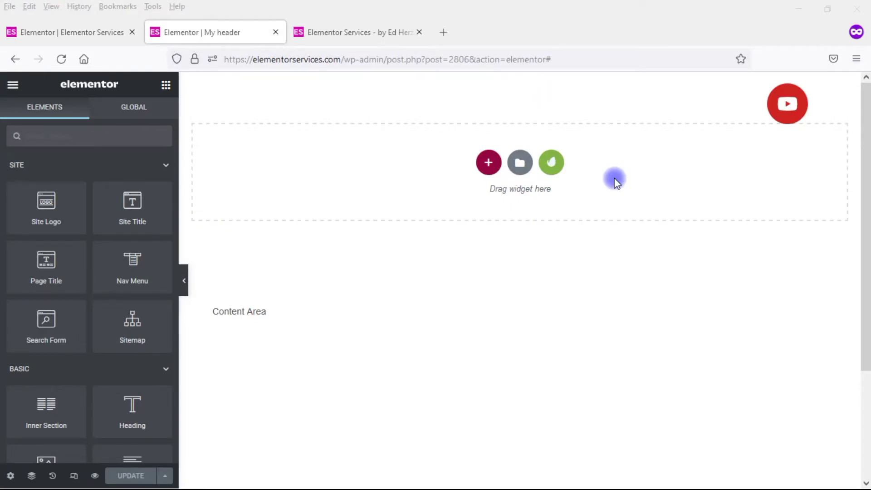
- Switch the header template to tablet preview and turn on the header section's gray color background
{"action": "left_click", "coordinate": [75, 476]}
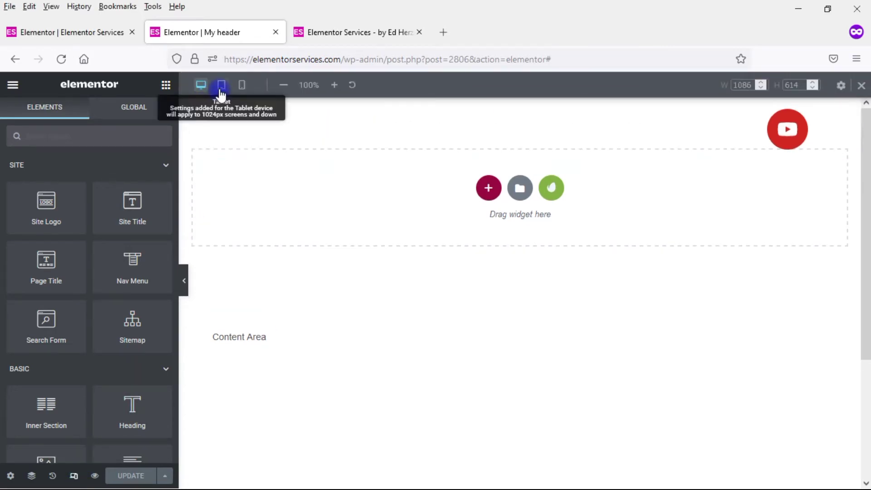
{"action": "left_click", "coordinate": [221, 91]}
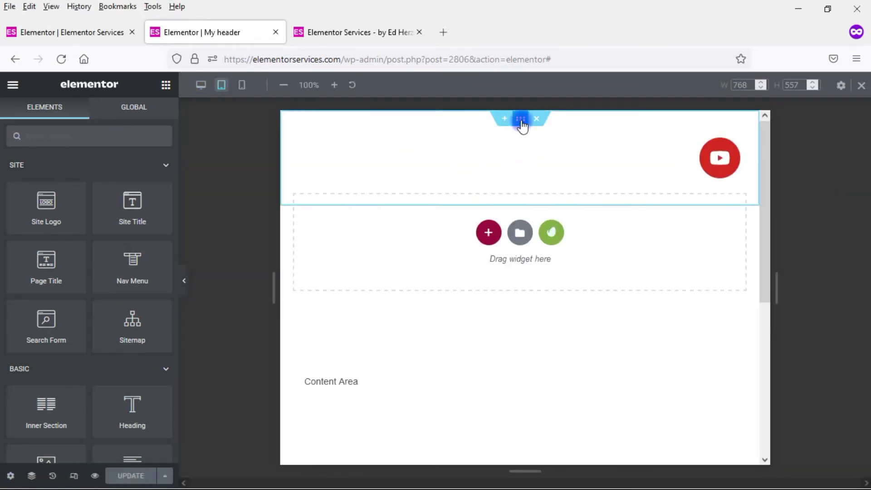
{"action": "left_click", "coordinate": [521, 121]}
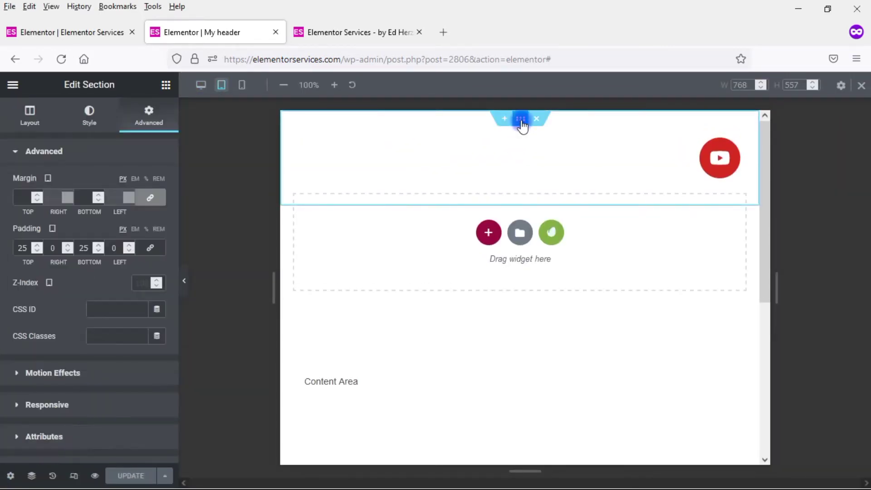
{"action": "left_click", "coordinate": [83, 125]}
{"action": "left_click", "coordinate": [105, 214]}
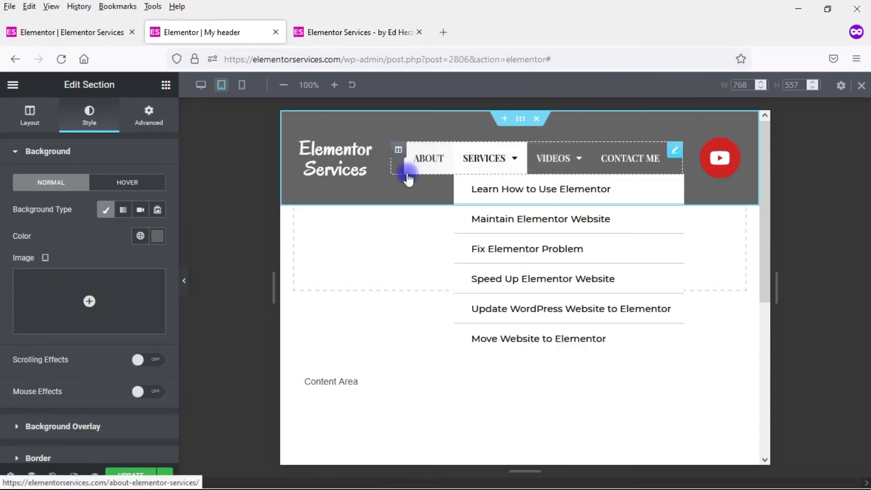
- Set the header section's tablet top and bottom padding to 0 px
{"action": "left_click", "coordinate": [149, 113]}
{"action": "double_click", "coordinate": [27, 248]}
{"action": "left_click_drag", "start_coordinate": [27, 247], "coordinate": [18, 248]}
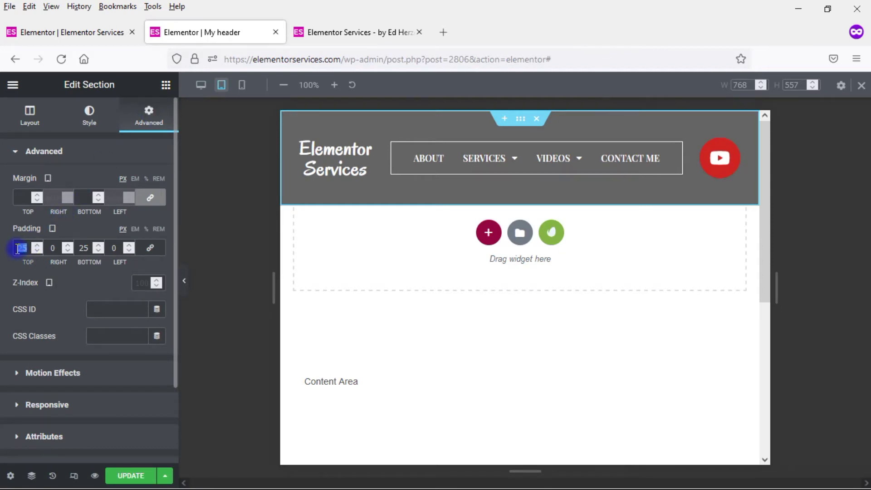
{"action": "type", "text": "0"}
{"action": "double_click", "coordinate": [81, 248]}
{"action": "type", "text": "0"}
{"action": "left_click", "coordinate": [124, 281]}
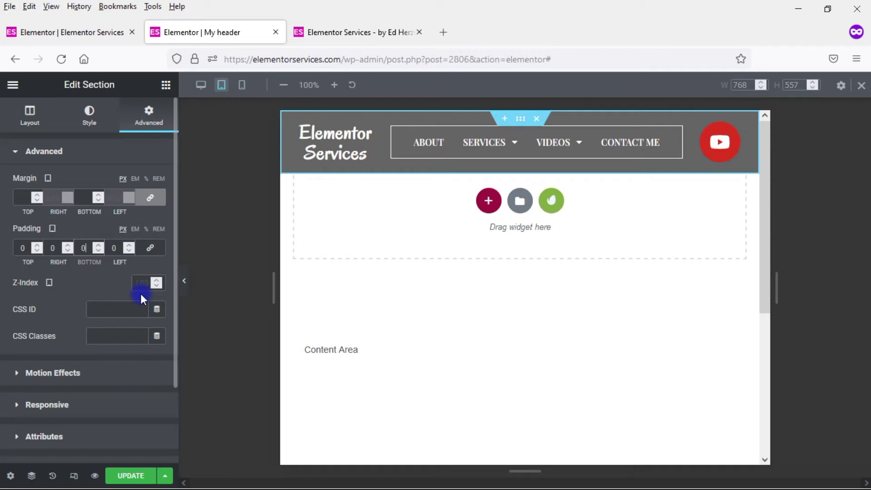
- Unlink the header section's tablet margins, set the top to 0 and the bottom to -100 px, and update the template
{"action": "left_click", "coordinate": [28, 122]}
{"action": "left_click", "coordinate": [110, 251]}
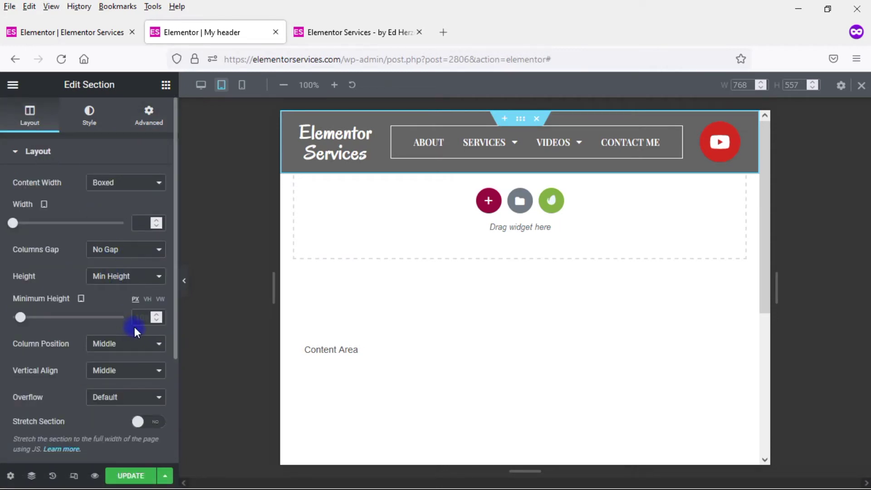
{"action": "left_click", "coordinate": [149, 124]}
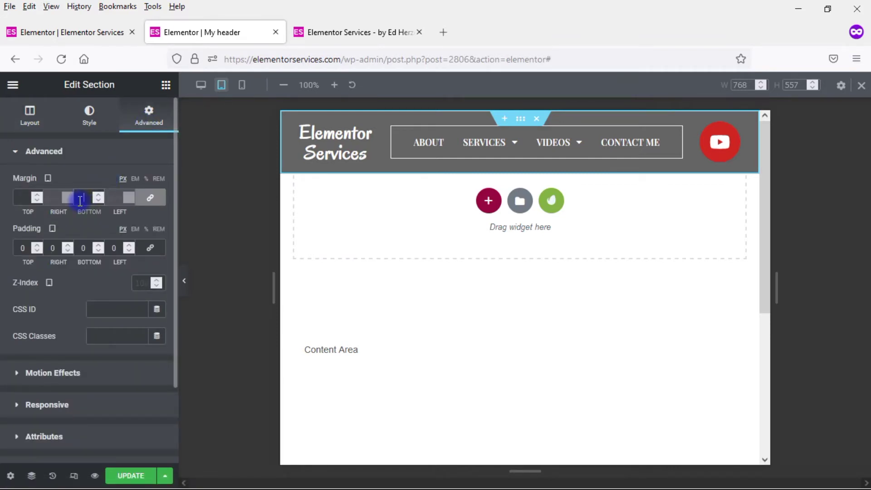
{"action": "type", "text": "100"}
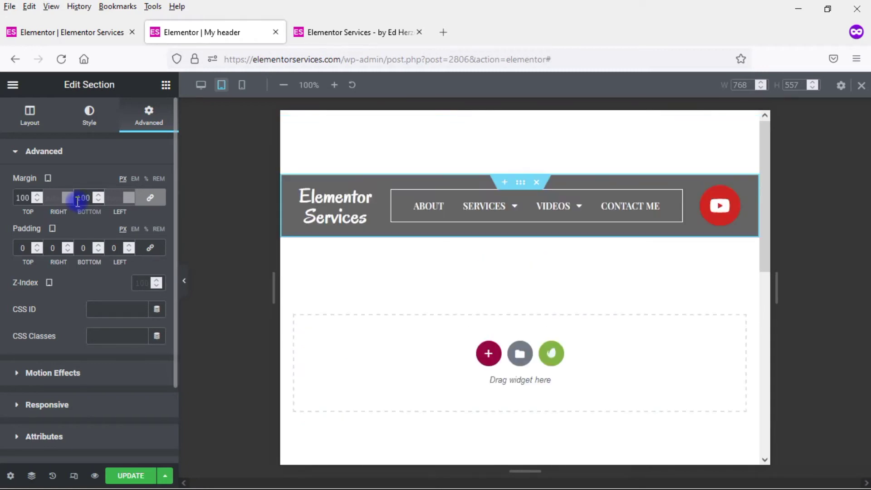
{"action": "left_click", "coordinate": [145, 198]}
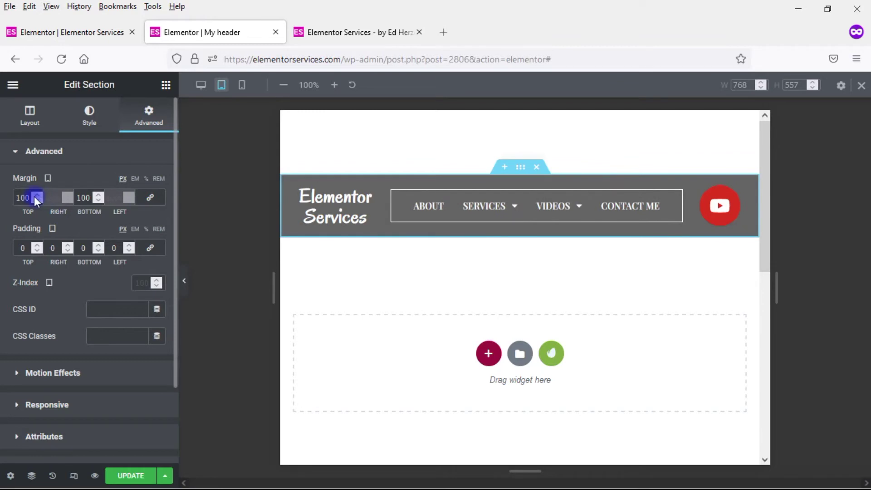
{"action": "left_click_drag", "start_coordinate": [32, 197], "coordinate": [15, 198]}
{"action": "type", "text": "0"}
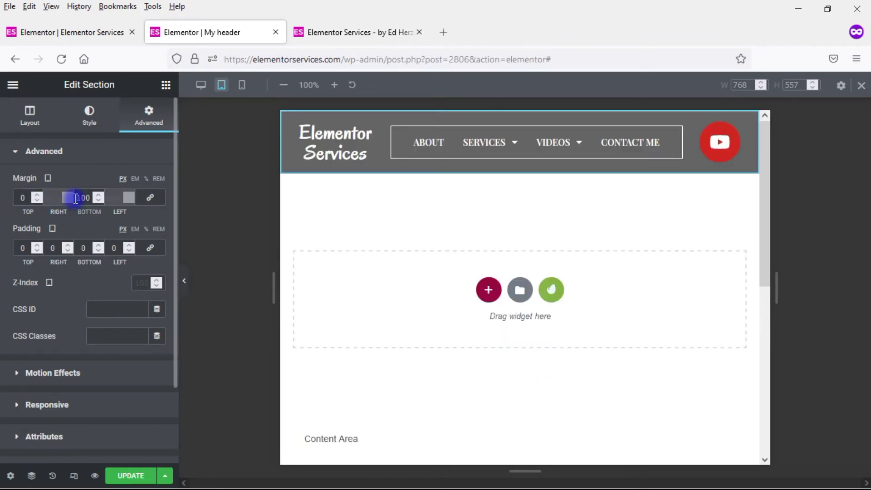
{"action": "type", "text": "-"}
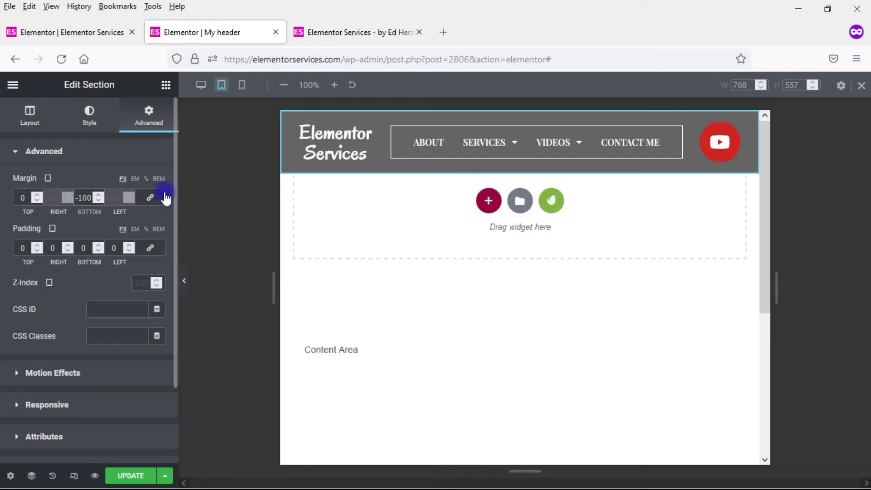
{"action": "left_click", "coordinate": [120, 477]}
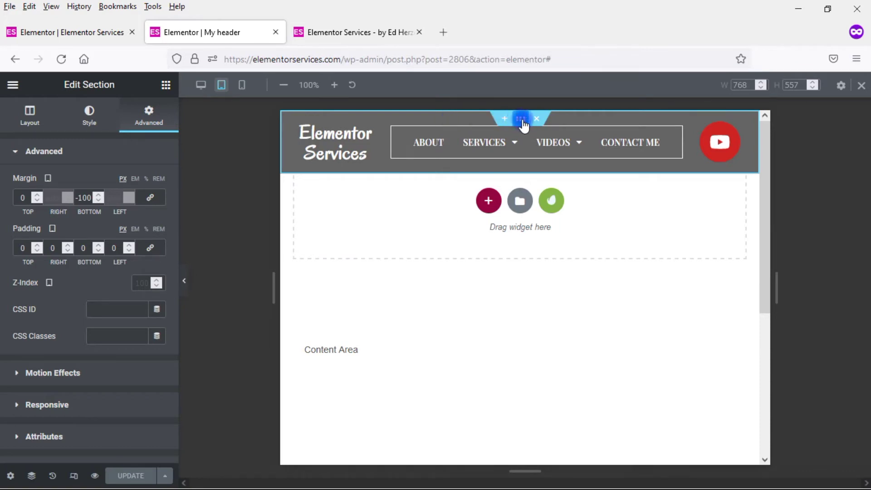
- Remove the header section's gray background and update the header template
{"action": "left_click", "coordinate": [85, 128]}
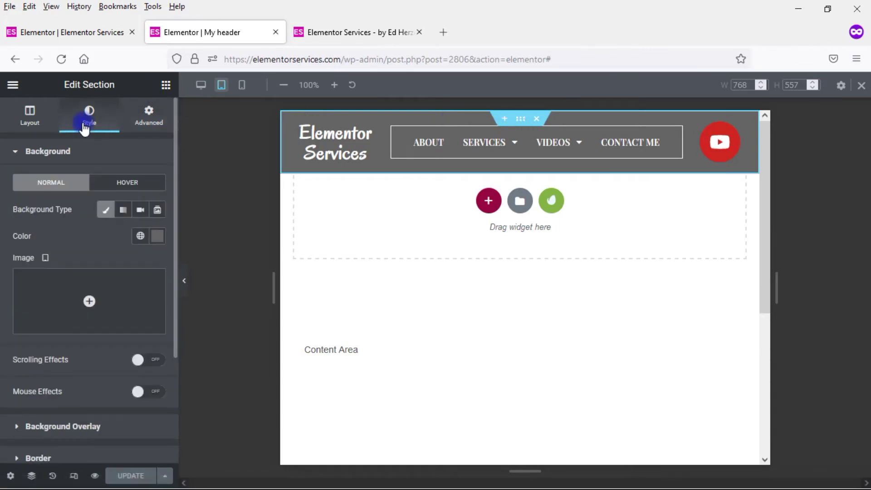
{"action": "left_click", "coordinate": [107, 211]}
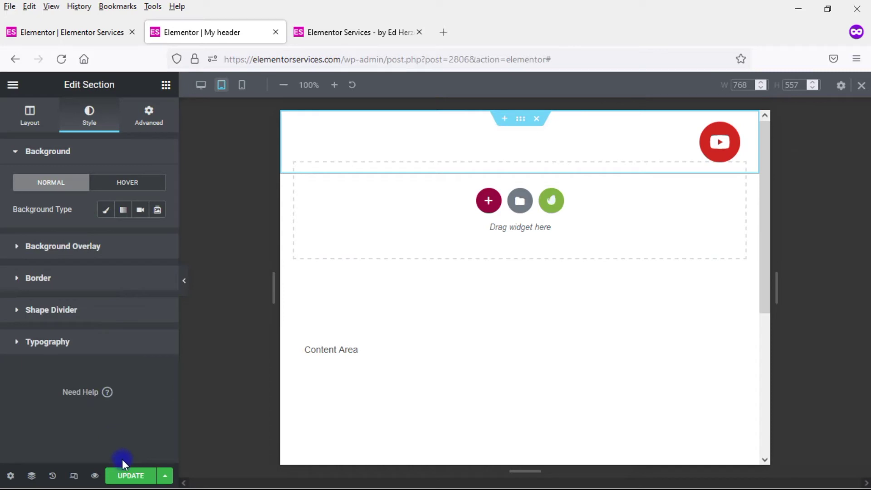
{"action": "left_click", "coordinate": [124, 476]}
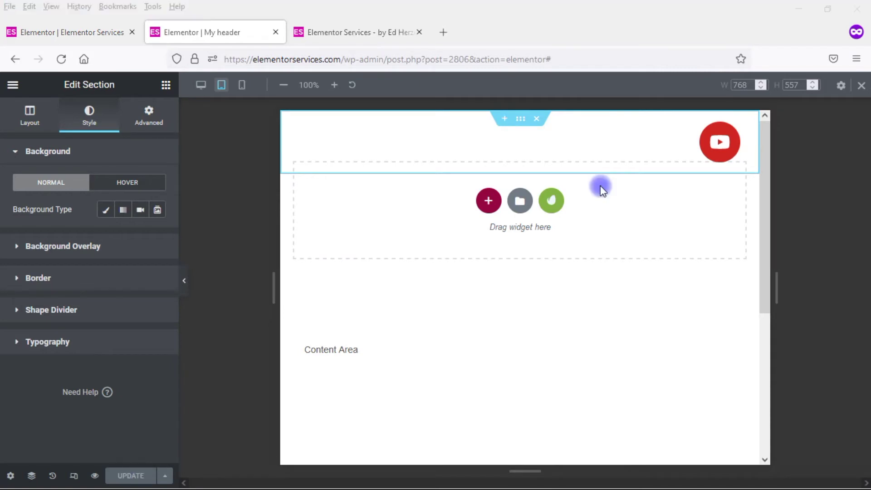
- Open the homepage for editing with Elementor and check its header and Services submenu in tablet preview
{"action": "left_click", "coordinate": [350, 32]}
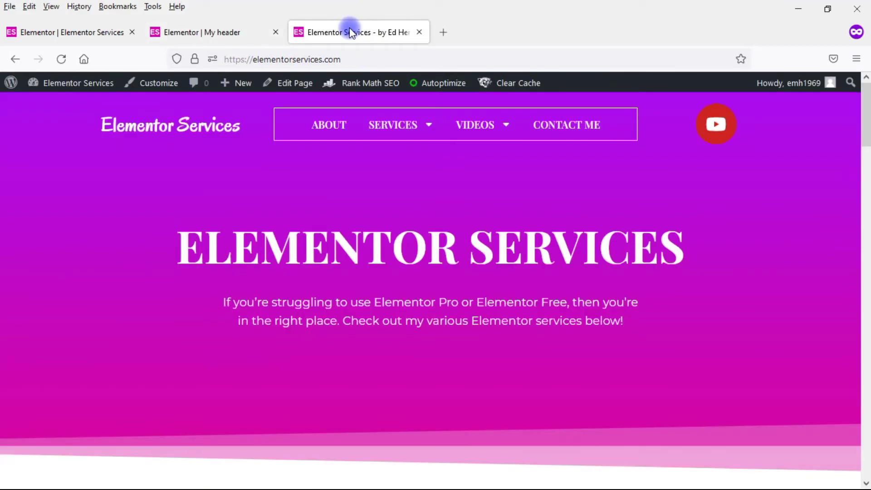
{"action": "left_click", "coordinate": [298, 89]}
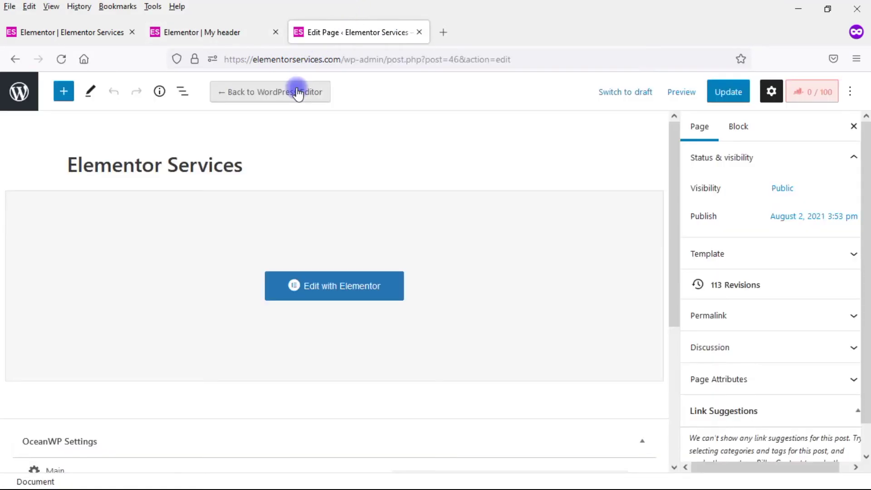
{"action": "left_click", "coordinate": [293, 285]}
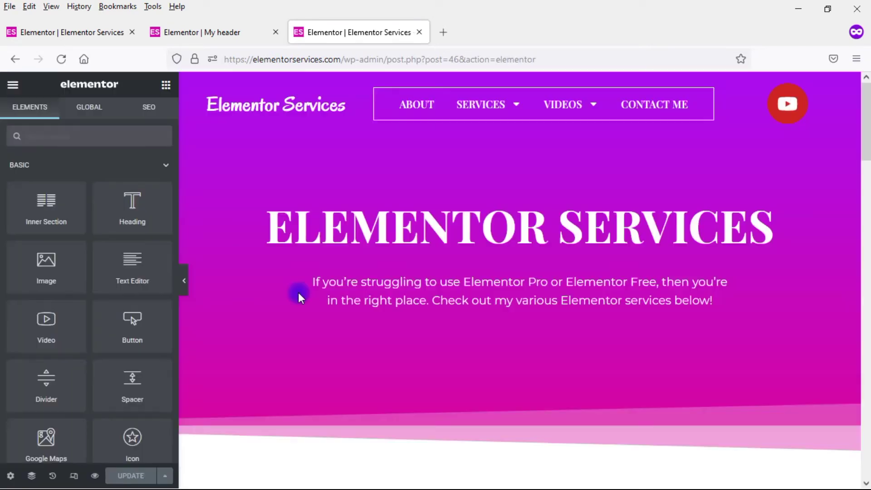
{"action": "left_click", "coordinate": [74, 476]}
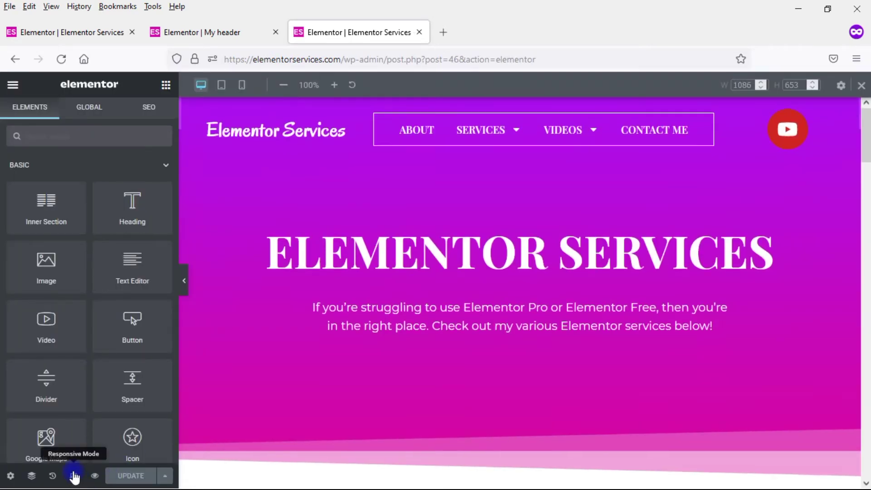
{"action": "left_click", "coordinate": [220, 86]}
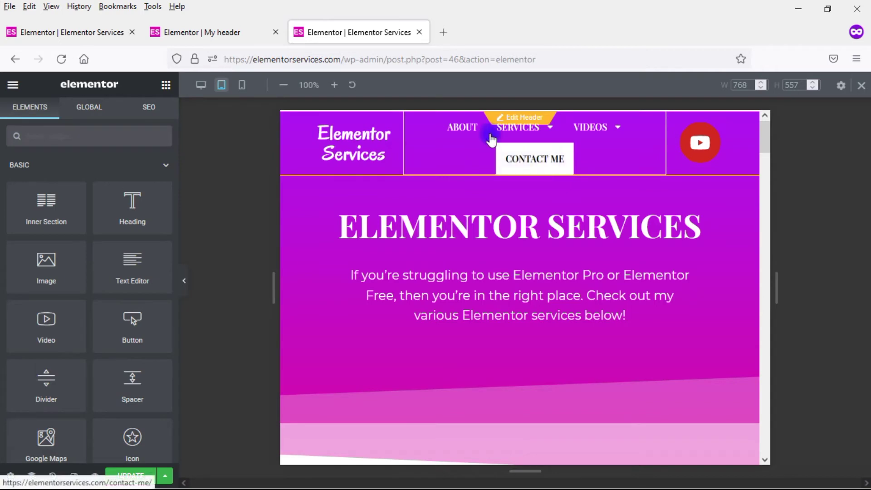
{"action": "mouse_move", "coordinate": [513, 136]}
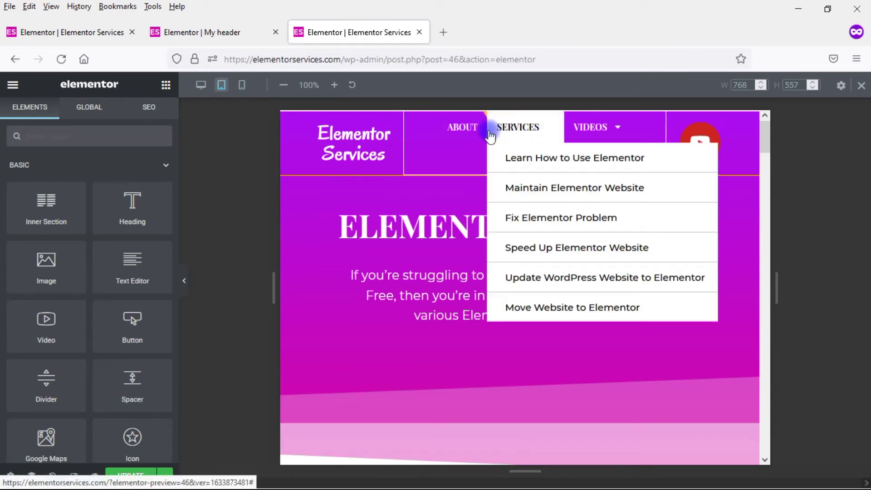
- Compare the tablet header in the template with the homepage's tablet preview and return to the header template
{"action": "left_click", "coordinate": [233, 33]}
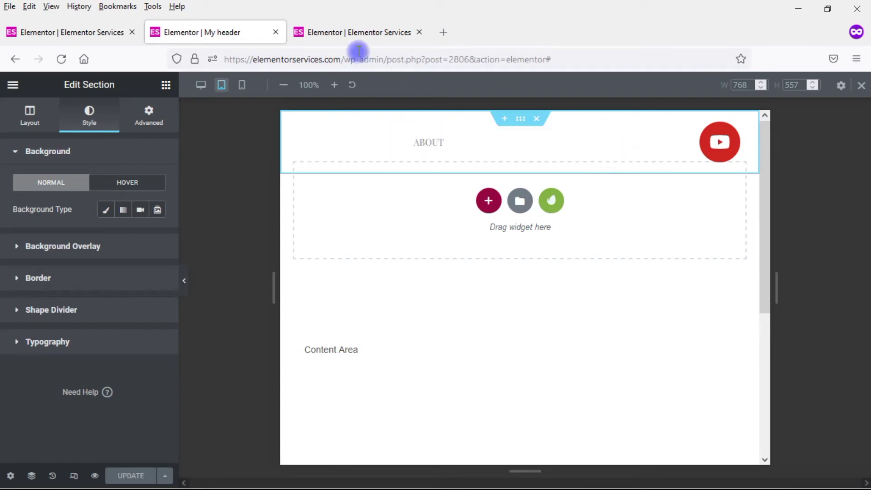
{"action": "left_click", "coordinate": [348, 34]}
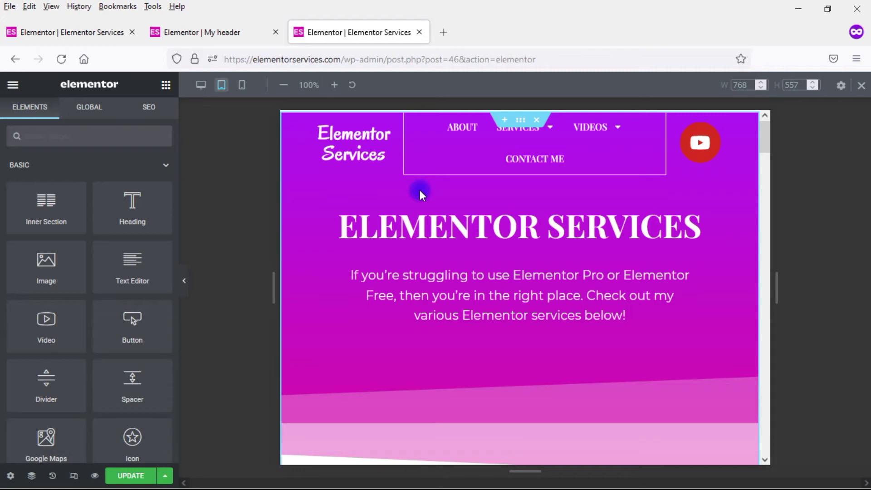
{"action": "key", "text": "ctrl+Page_Up"}
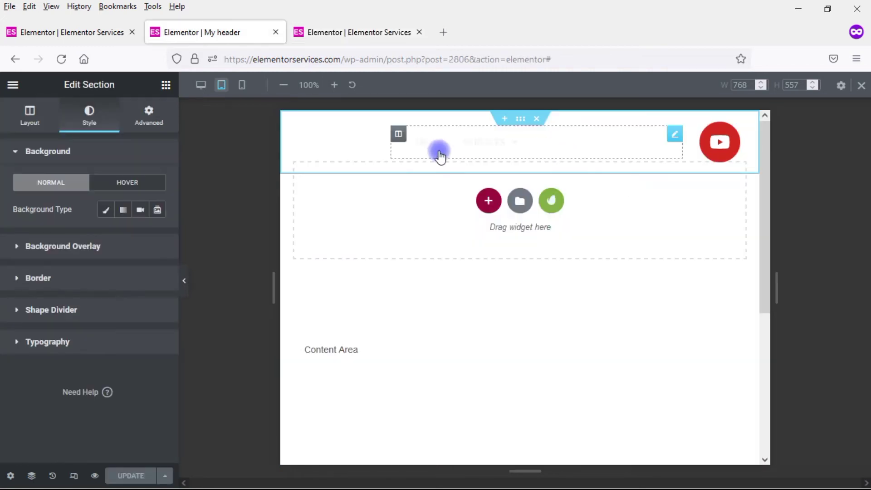
- Switch the header template to mobile preview and turn on the section's gray color background
{"action": "left_click", "coordinate": [243, 85]}
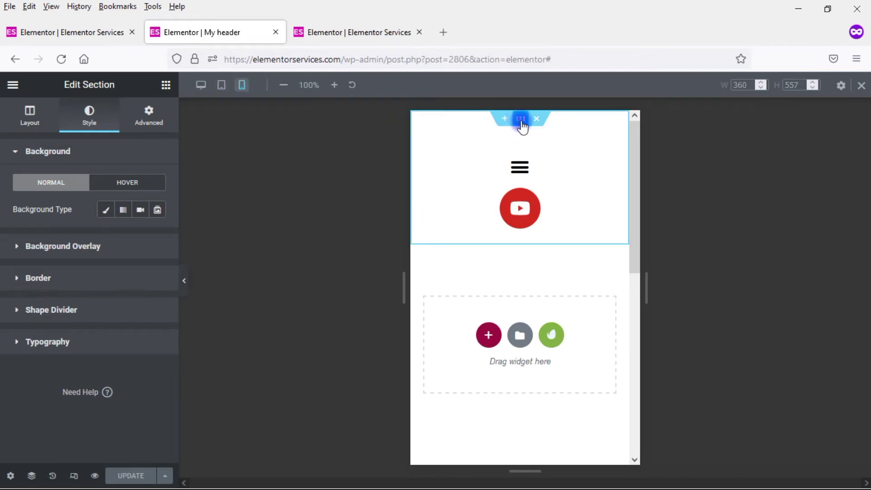
{"action": "left_click", "coordinate": [105, 217]}
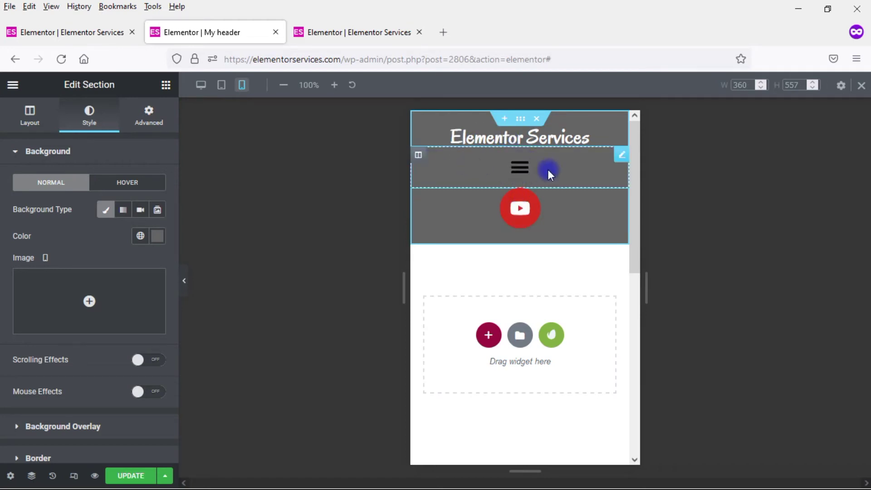
{"action": "left_click", "coordinate": [561, 262]}
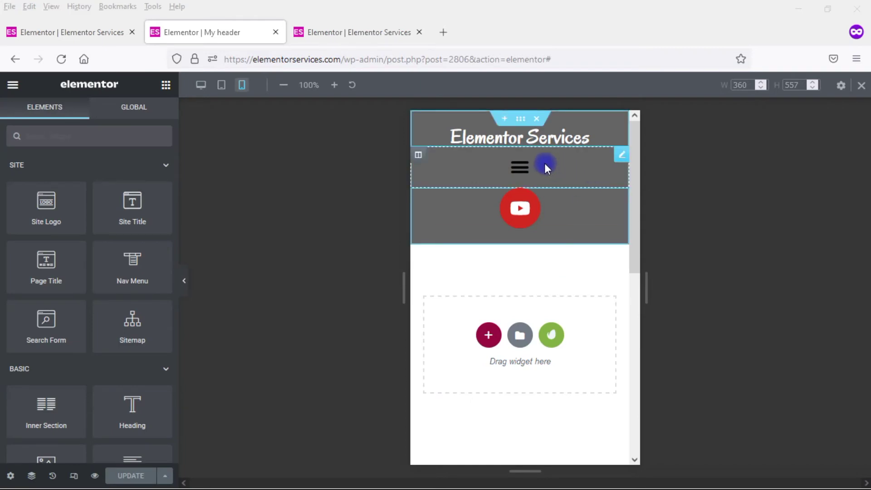
- Set the mobile width of both the menu column and the YouTube icon column to 50%
{"action": "left_click", "coordinate": [418, 155]}
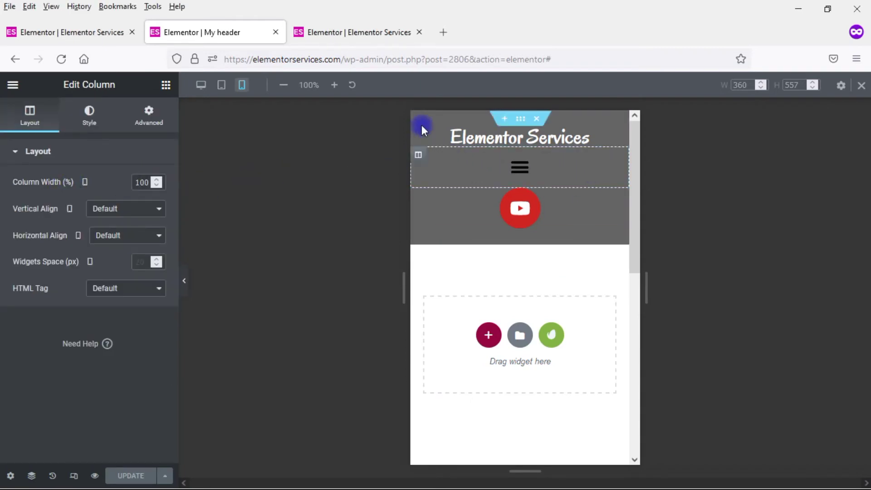
{"action": "left_click_drag", "start_coordinate": [134, 181], "coordinate": [162, 181]}
{"action": "type", "text": "50"}
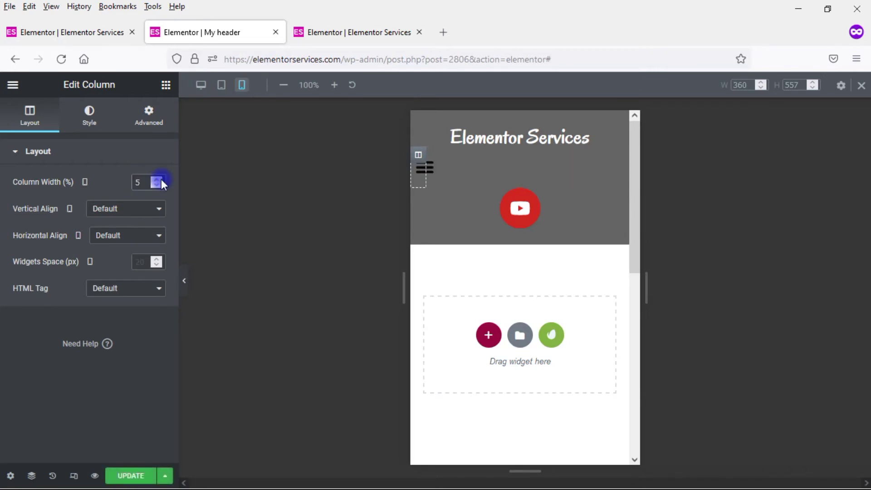
{"action": "left_click", "coordinate": [418, 197]}
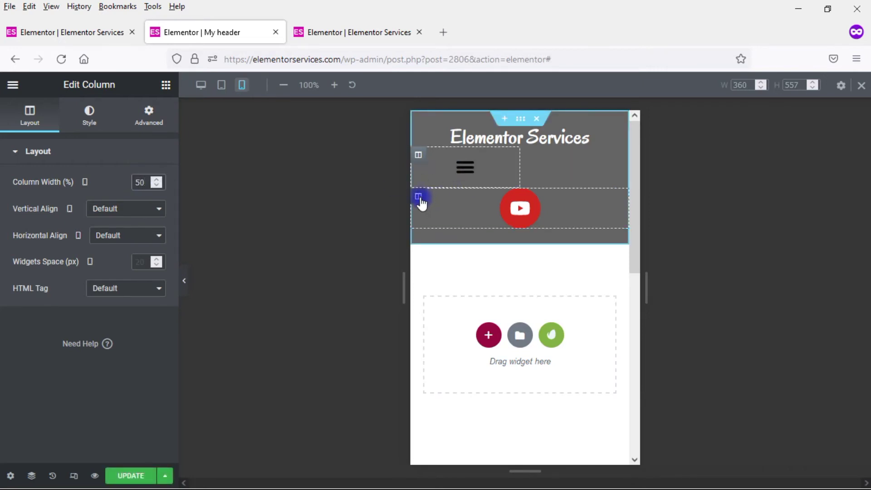
{"action": "left_click_drag", "start_coordinate": [133, 181], "coordinate": [159, 184]}
{"action": "type", "text": "50"}
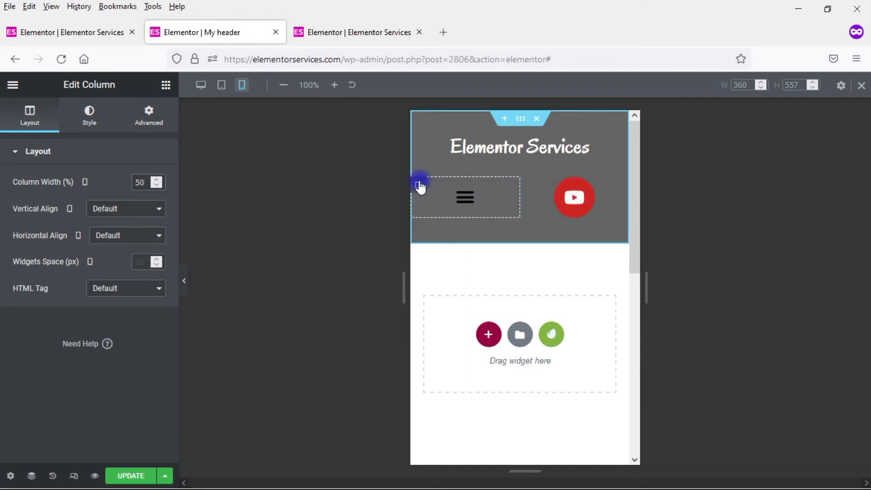
- Review the menu column's Advanced and Style settings and the YouTube icon column's Advanced settings
{"action": "left_click", "coordinate": [142, 123]}
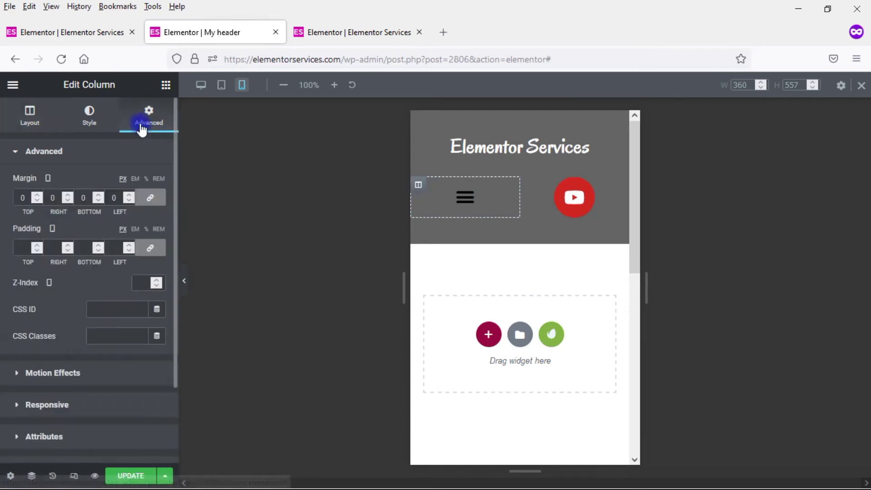
{"action": "left_click", "coordinate": [89, 121]}
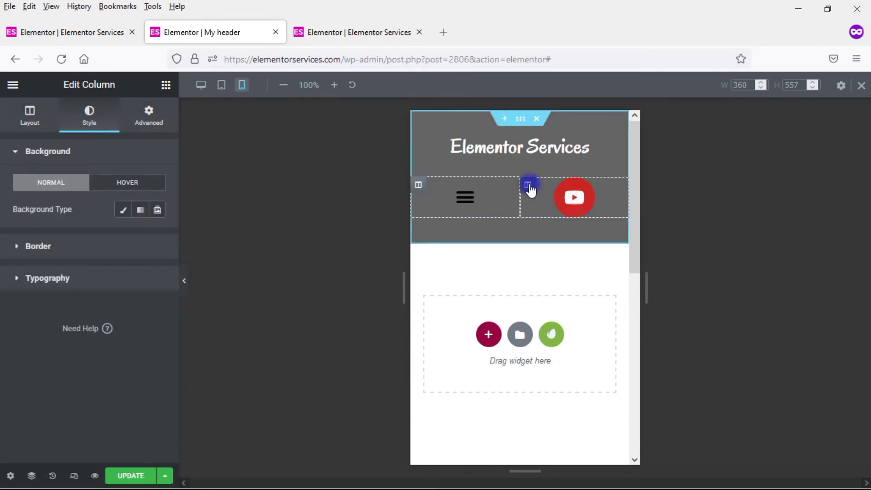
{"action": "left_click", "coordinate": [528, 186]}
{"action": "left_click", "coordinate": [150, 115]}
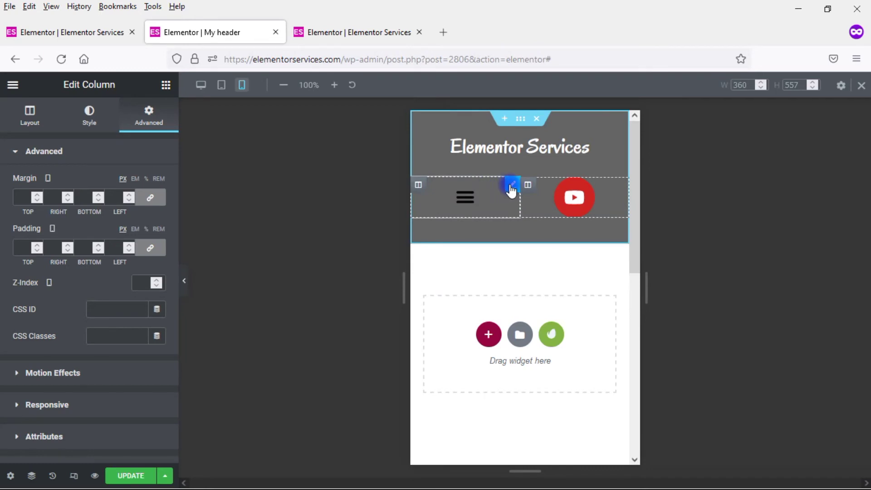
- Set the mobile icon size of the YouTube social icon to 24
{"action": "left_click", "coordinate": [511, 190]}
{"action": "left_click", "coordinate": [29, 122]}
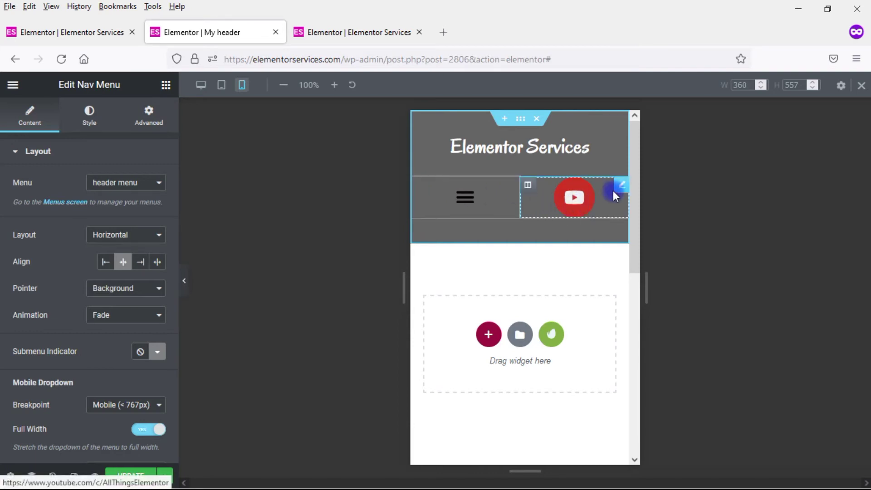
{"action": "left_click", "coordinate": [621, 186]}
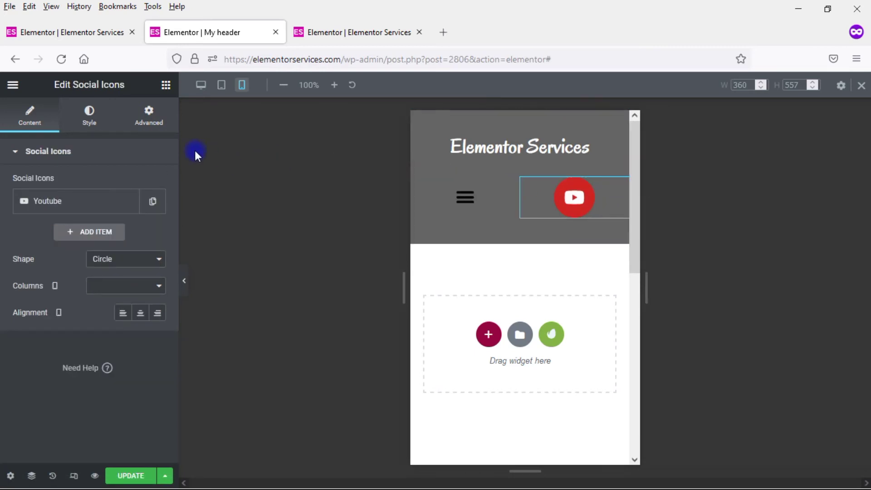
{"action": "left_click", "coordinate": [90, 120]}
{"action": "left_click", "coordinate": [137, 227]}
{"action": "type", "text": "24"}
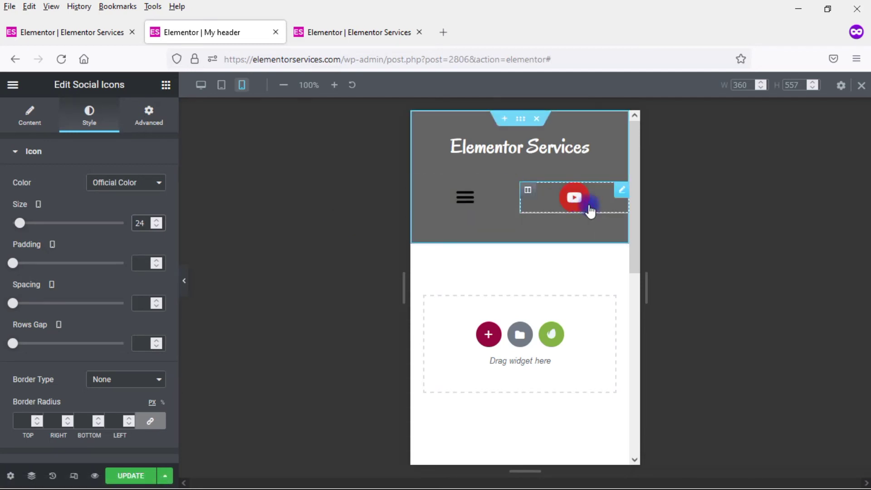
{"action": "left_click", "coordinate": [425, 266]}
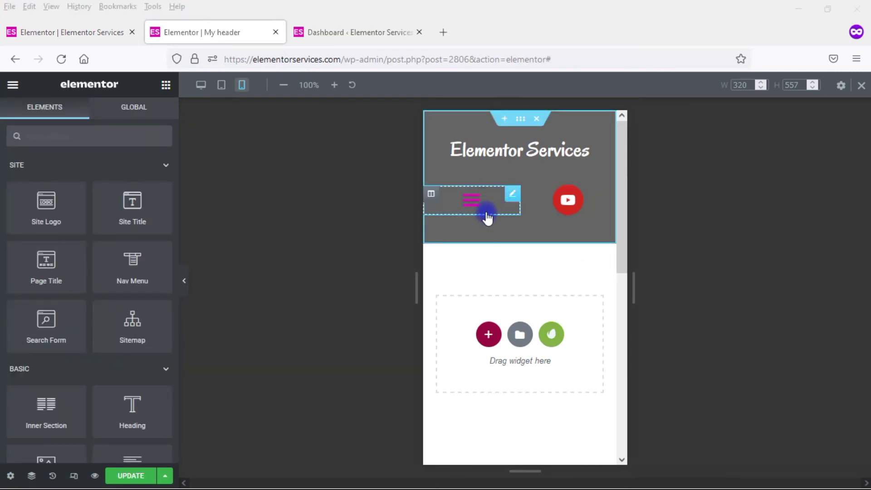
- Set the nav menu toggle button's normal and hover colors to white (#FFFFFF)
{"action": "left_click", "coordinate": [512, 200]}
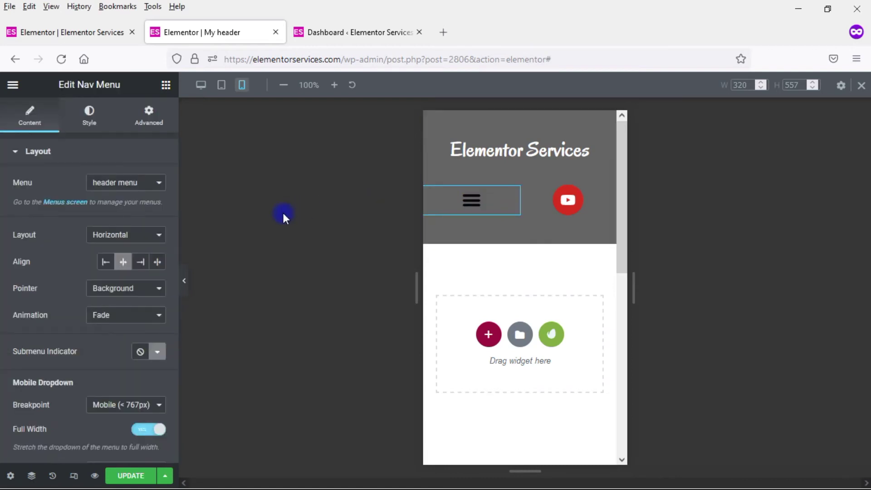
{"action": "left_click", "coordinate": [87, 115]}
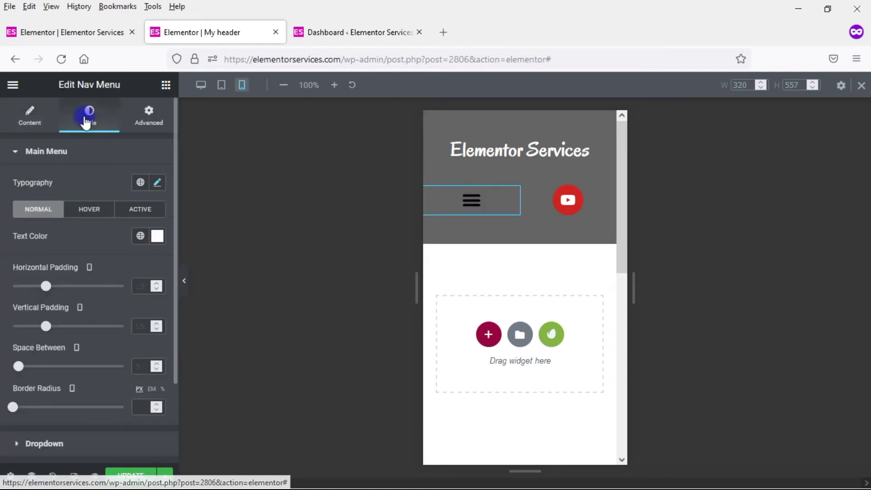
{"action": "left_click_drag", "start_coordinate": [174, 173], "coordinate": [167, 273]}
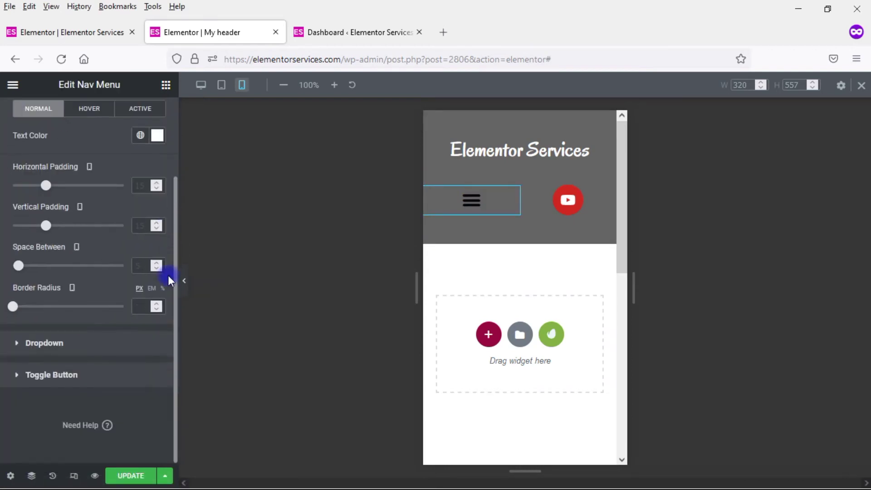
{"action": "left_click", "coordinate": [67, 379]}
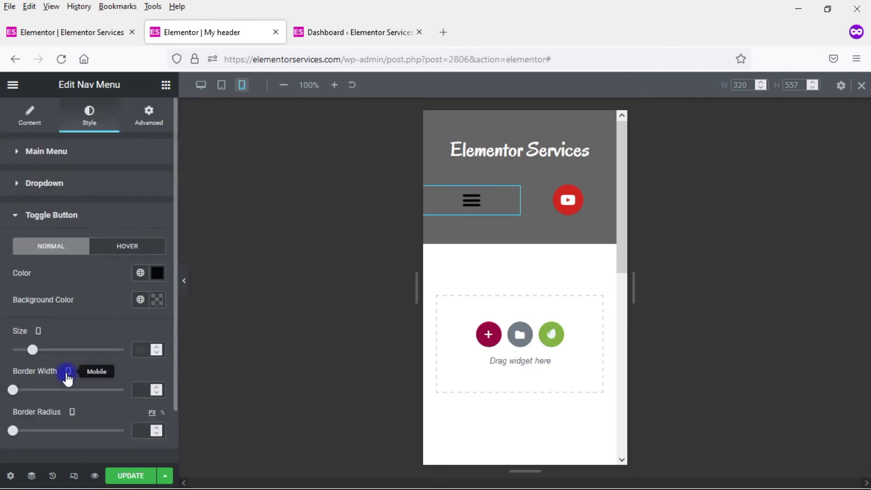
{"action": "left_click", "coordinate": [159, 274]}
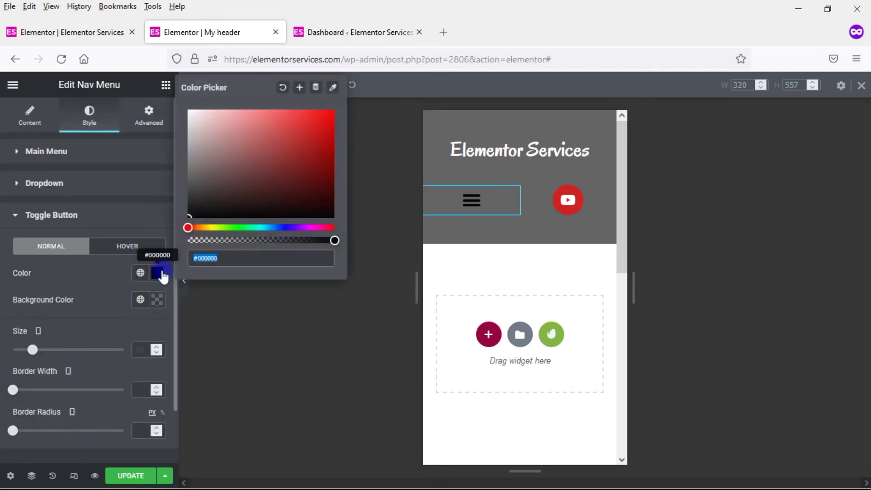
{"action": "left_click_drag", "start_coordinate": [189, 216], "coordinate": [181, 105]}
{"action": "left_click", "coordinate": [122, 246]}
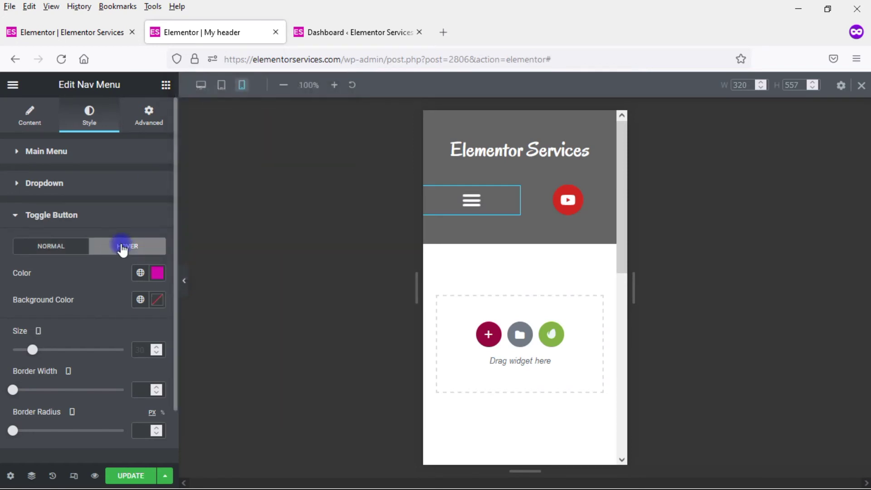
{"action": "left_click", "coordinate": [155, 278]}
{"action": "left_click_drag", "start_coordinate": [271, 142], "coordinate": [175, 100]}
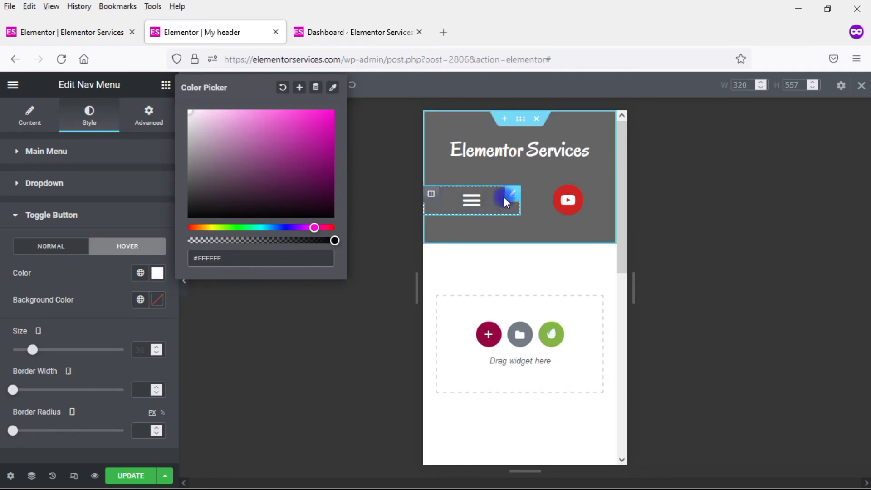
- Check the mobile dropdown menu by opening it and expanding the SERVICES submenu
{"action": "left_click", "coordinate": [474, 203]}
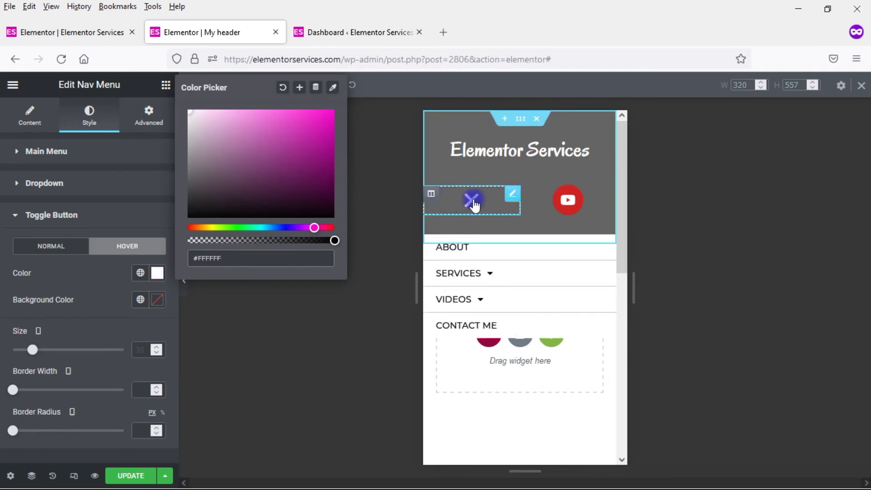
{"action": "left_click", "coordinate": [477, 274]}
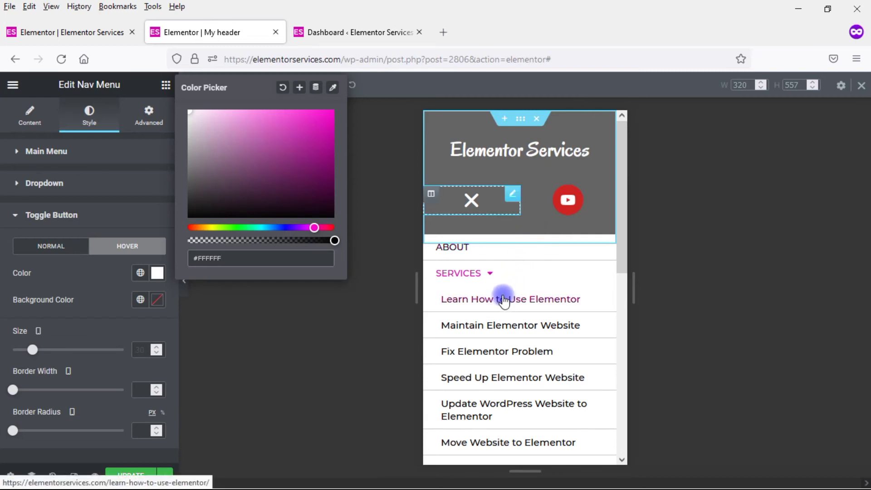
{"action": "left_click", "coordinate": [549, 220]}
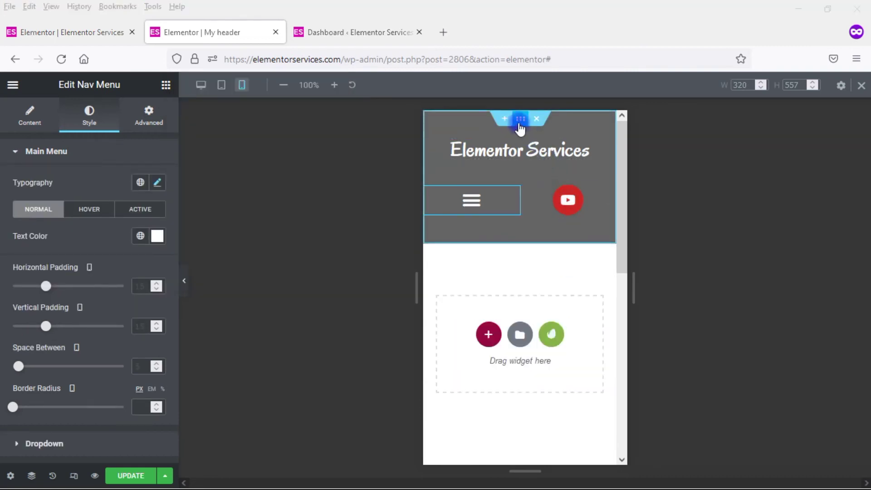
- Set the header section's mobile top and bottom padding to 0 px
{"action": "left_click", "coordinate": [520, 120]}
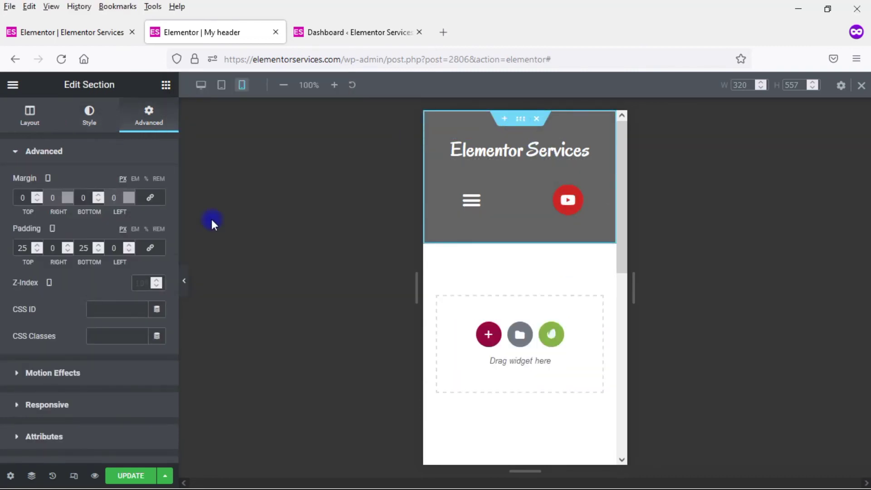
{"action": "type", "text": "0"}
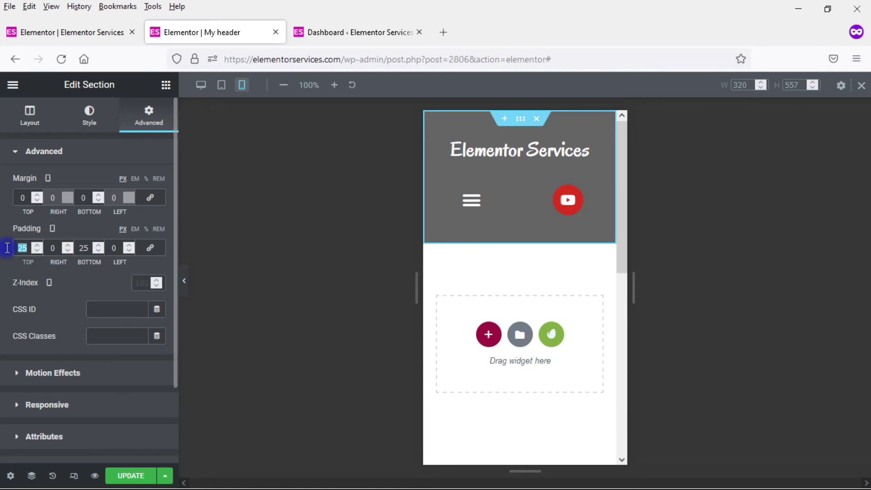
{"action": "key", "text": "Tab"}
{"action": "key", "text": "Tab"}
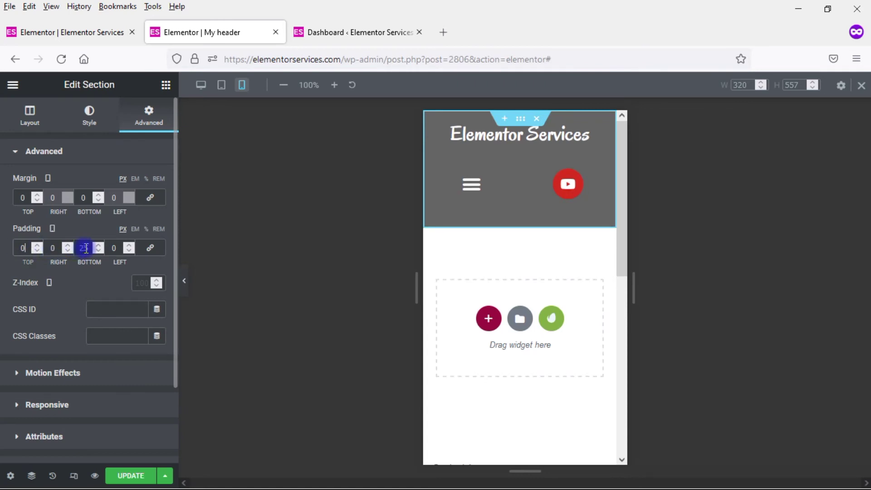
{"action": "type", "text": "0"}
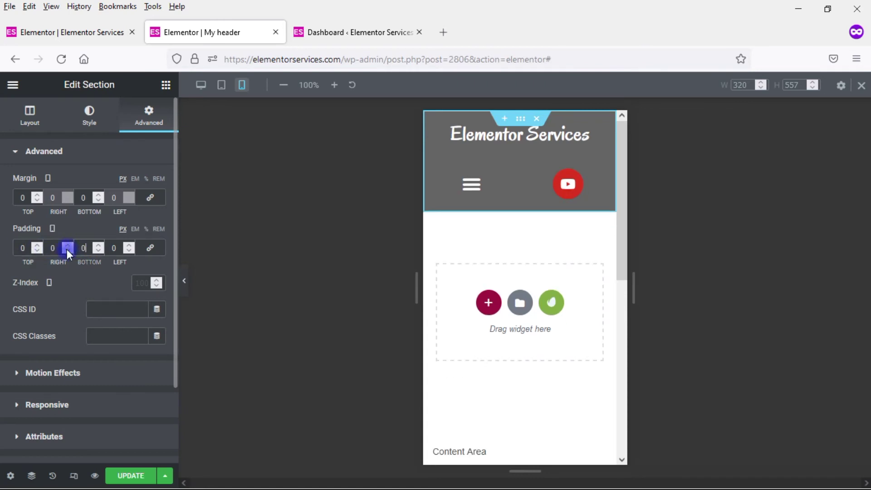
{"action": "left_click", "coordinate": [144, 286]}
- Set the header section's mobile minimum height to 120 px
{"action": "left_click", "coordinate": [35, 122]}
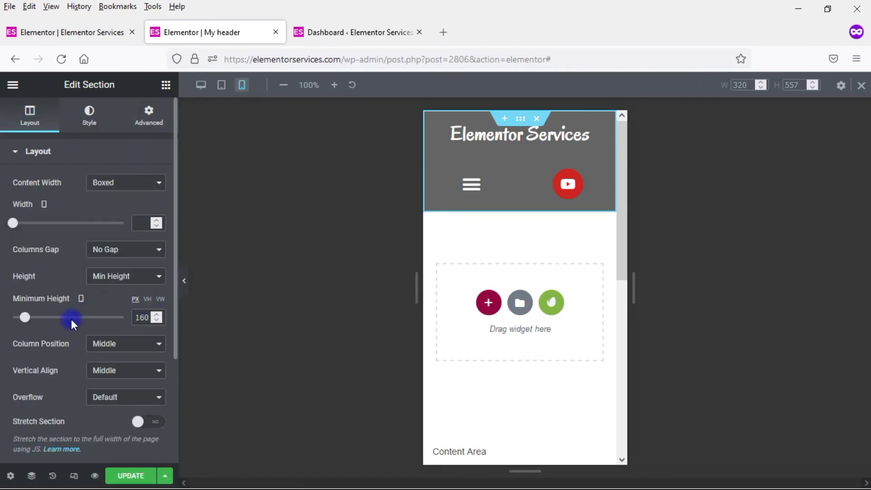
{"action": "double_click", "coordinate": [144, 318]}
{"action": "type", "text": "120"}
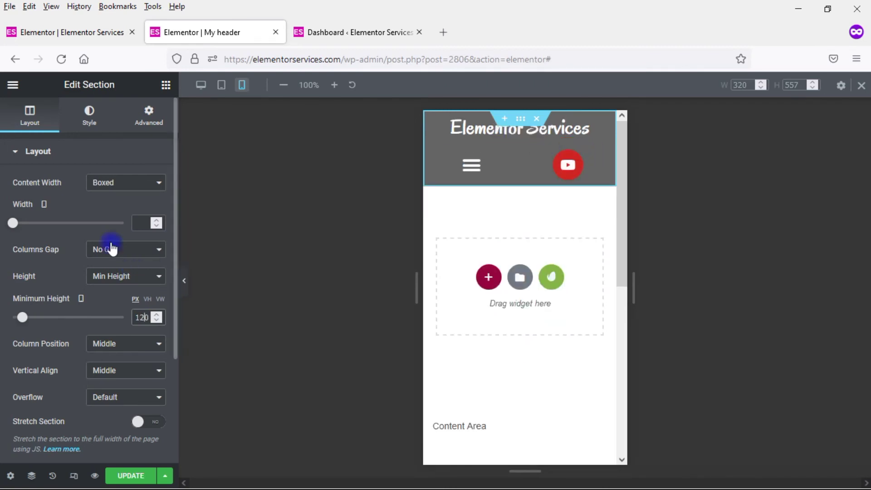
- Set the header section's mobile bottom margin to -120 px and update the template
{"action": "left_click", "coordinate": [149, 130]}
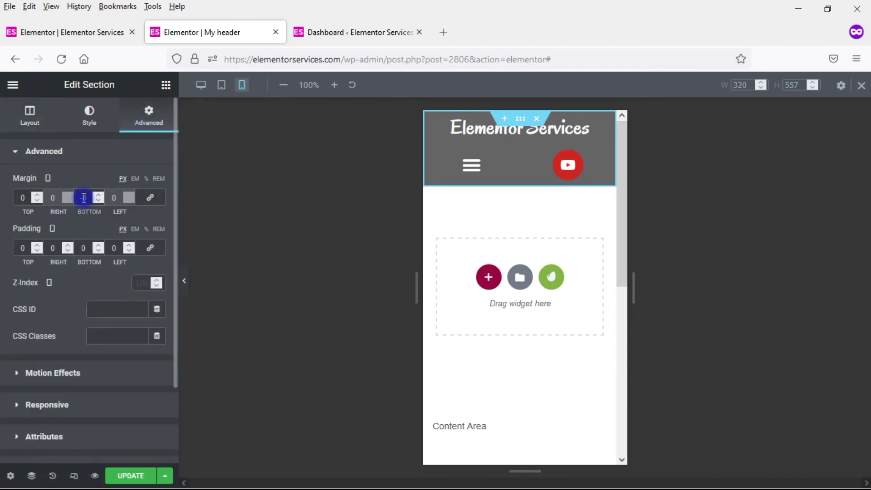
{"action": "type", "text": "-120"}
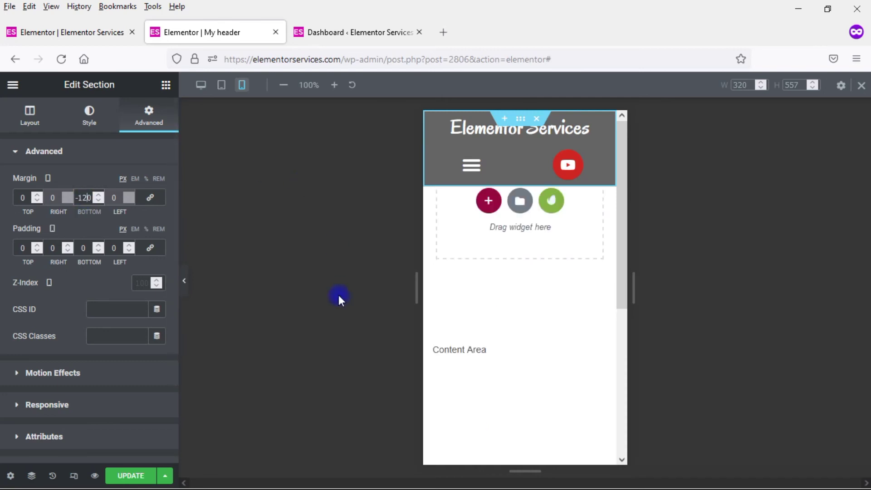
{"action": "left_click", "coordinate": [122, 479]}
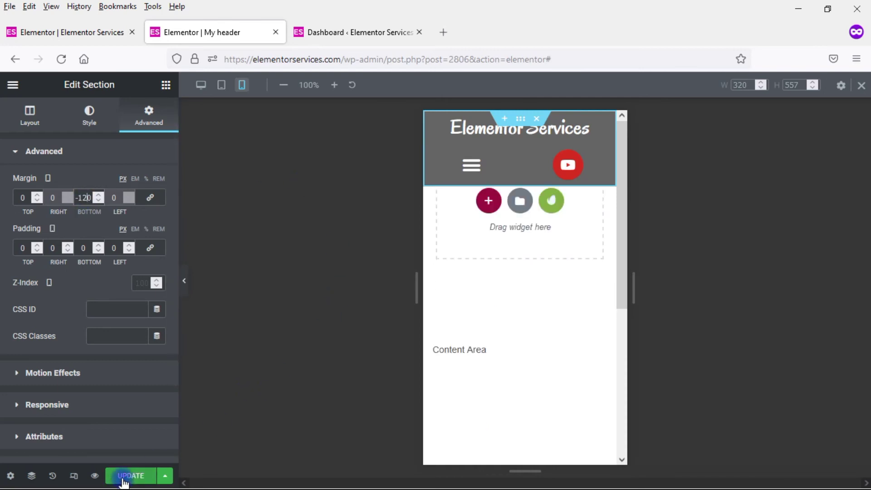
- Remove the Classic gray background from the header section and update the template
{"action": "left_click", "coordinate": [91, 119]}
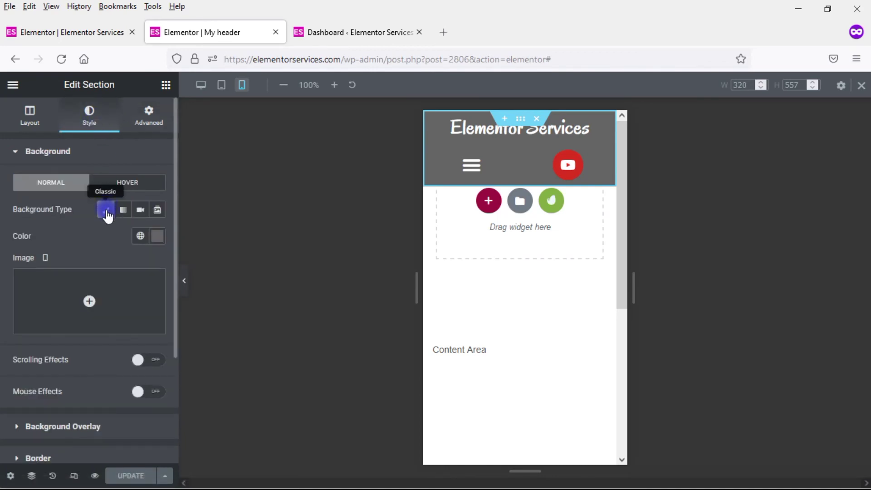
{"action": "left_click", "coordinate": [107, 211]}
{"action": "left_click", "coordinate": [122, 479]}
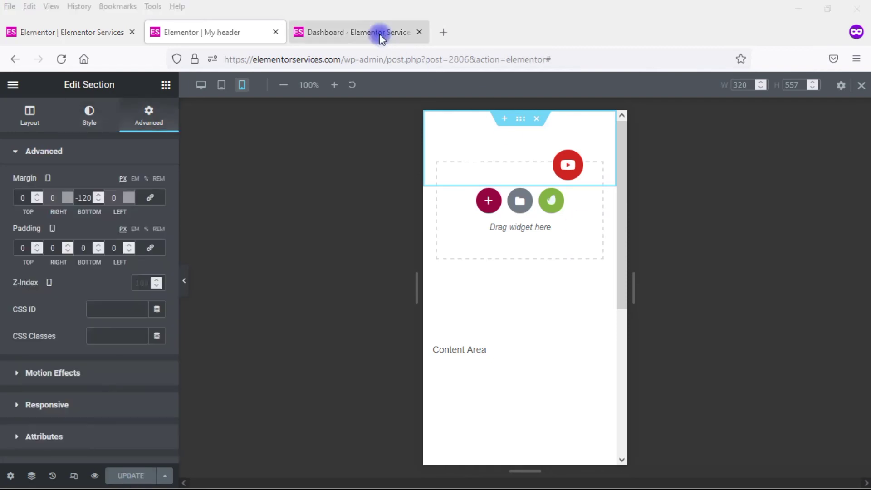
- Open the homepage in Elementor from the WordPress pages list and check its header in the mobile preview
{"action": "left_click", "coordinate": [361, 32]}
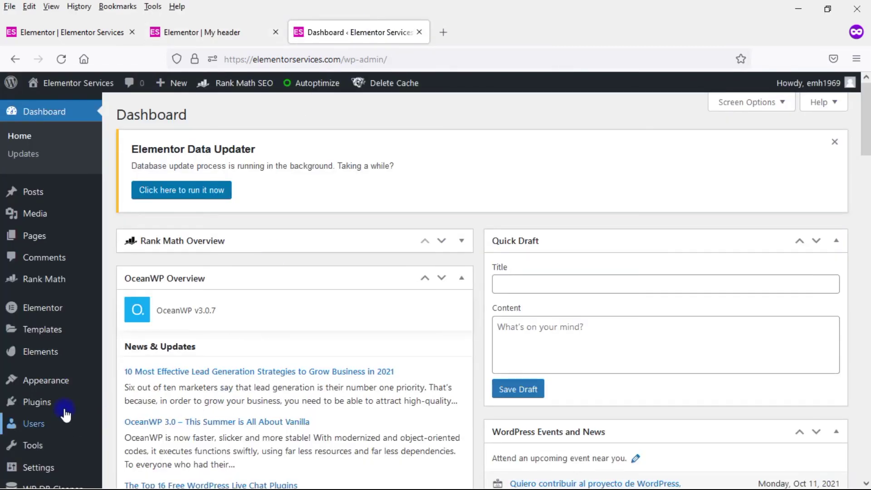
{"action": "mouse_move", "coordinate": [32, 234]}
{"action": "left_click", "coordinate": [118, 239]}
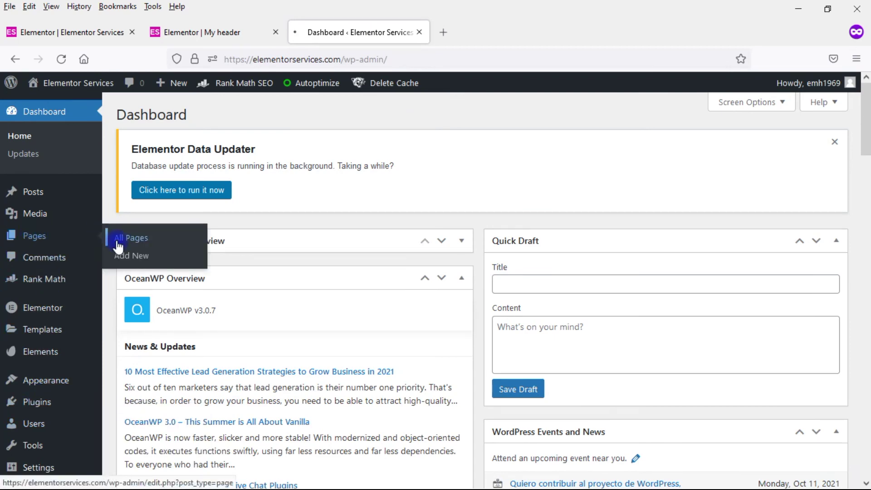
{"action": "left_click_drag", "start_coordinate": [867, 151], "coordinate": [867, 280]}
{"action": "left_click", "coordinate": [164, 385]}
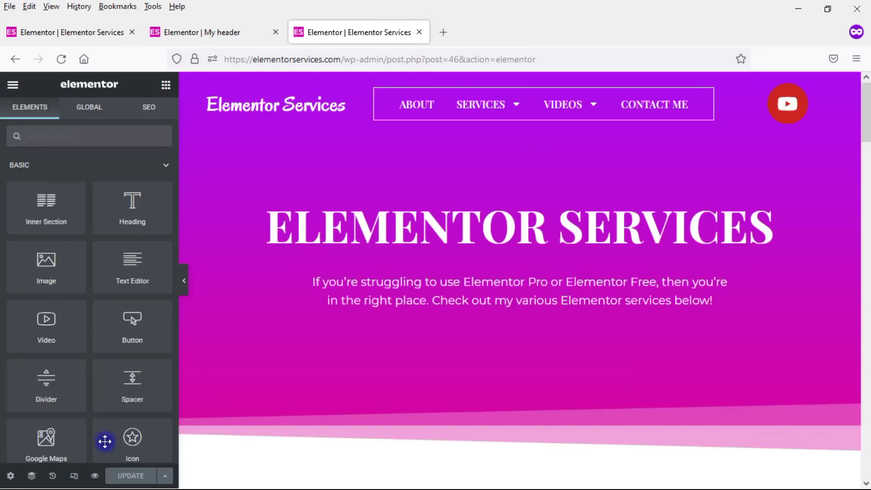
{"action": "left_click", "coordinate": [74, 477]}
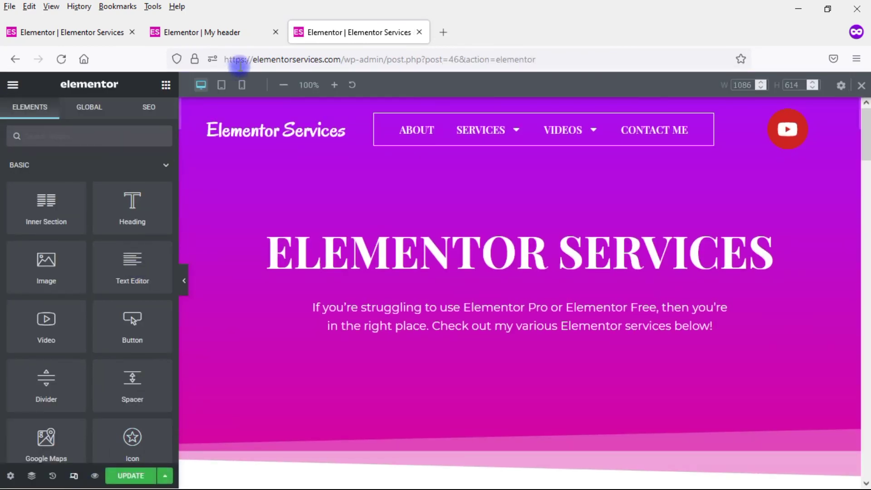
{"action": "left_click", "coordinate": [241, 85]}
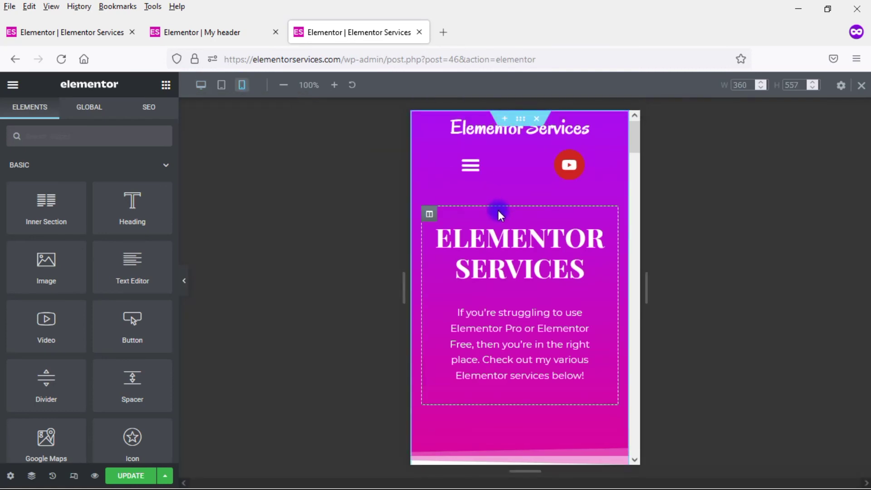